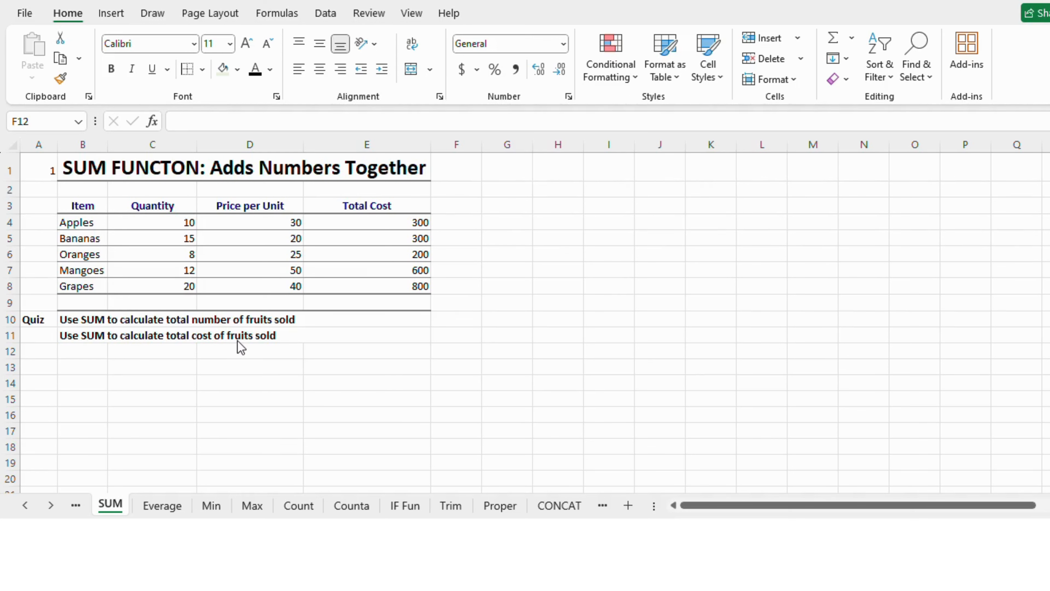
Total the fruit quantities in cell C9 with =SUM(C4:C8).
left_click(157, 298)
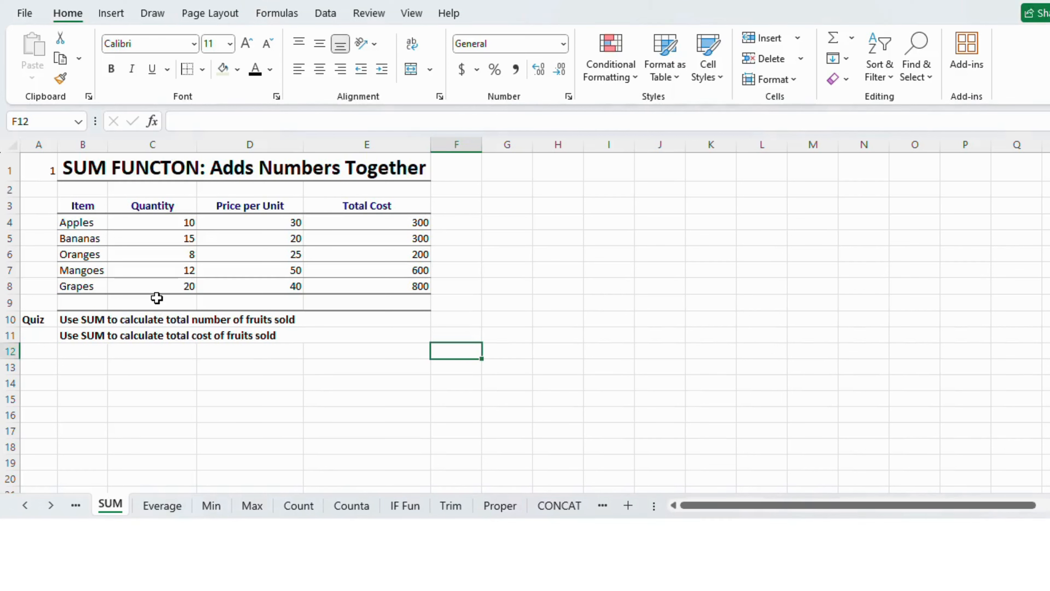
left_click(146, 302)
type("=")
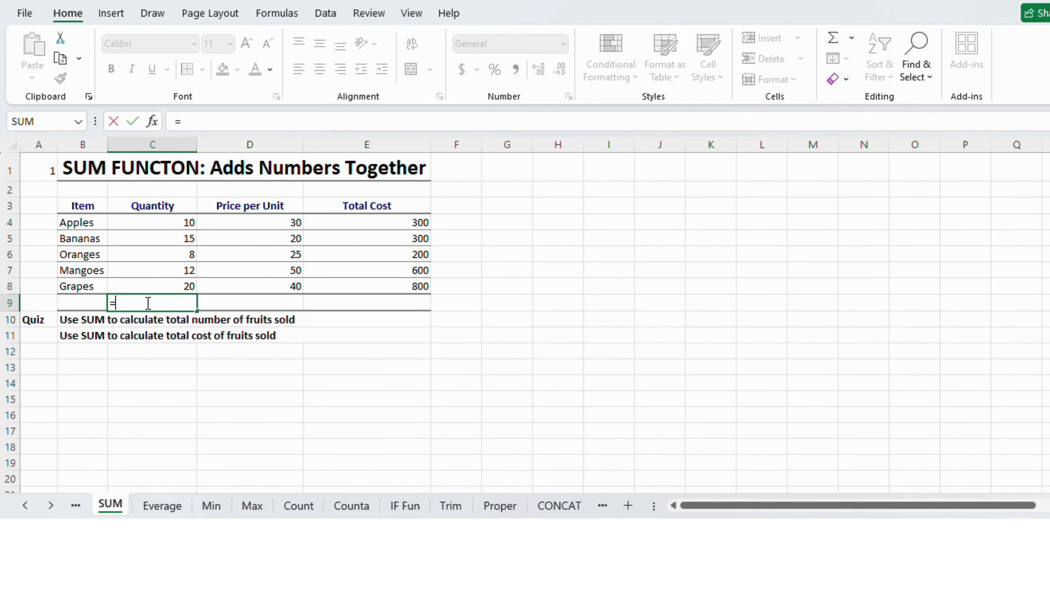
type("sum")
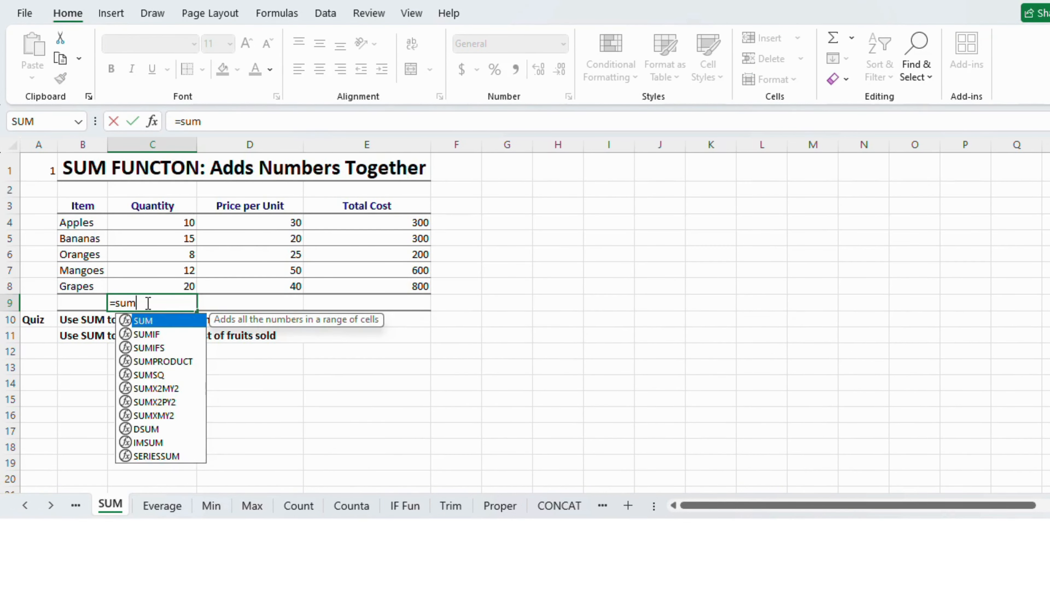
key("Tab")
left_click_drag(176, 219, 183, 281)
key("Return")
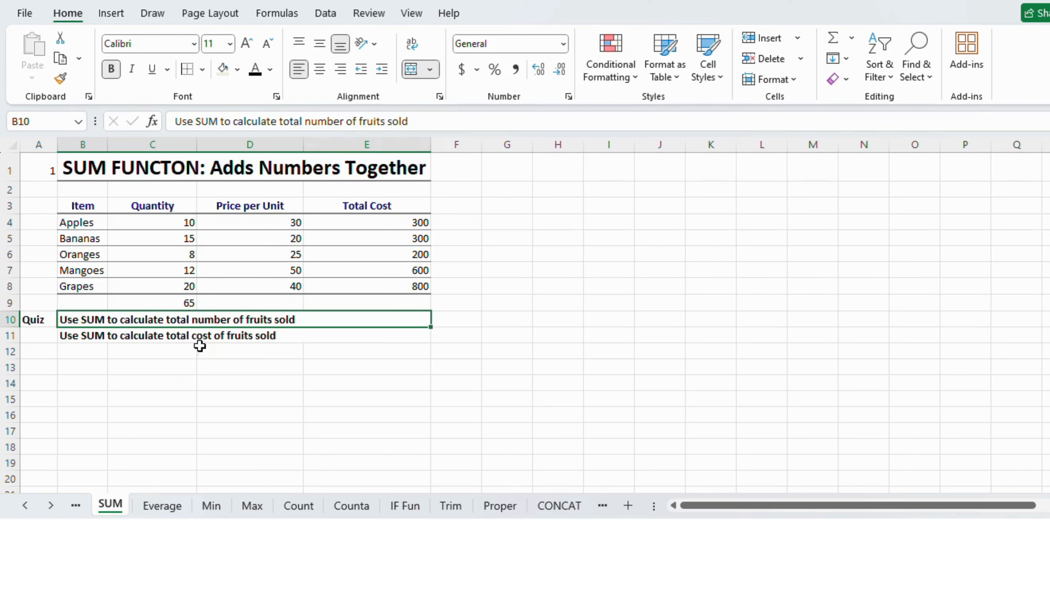
Total the fruit costs in cell E9 with =SUM(E4:E8).
left_click(387, 301)
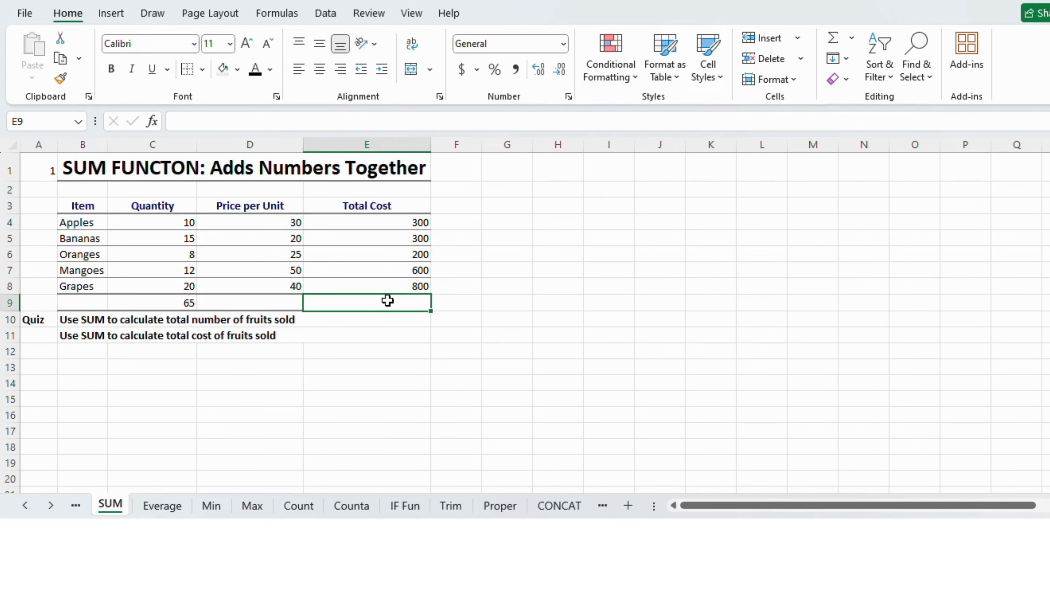
type("=sum")
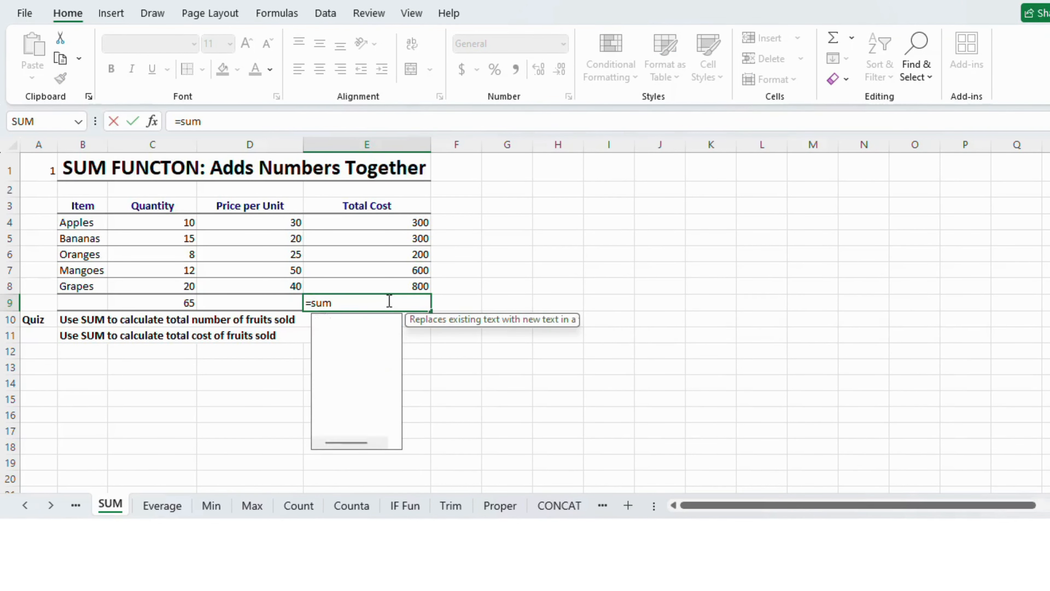
key("Tab")
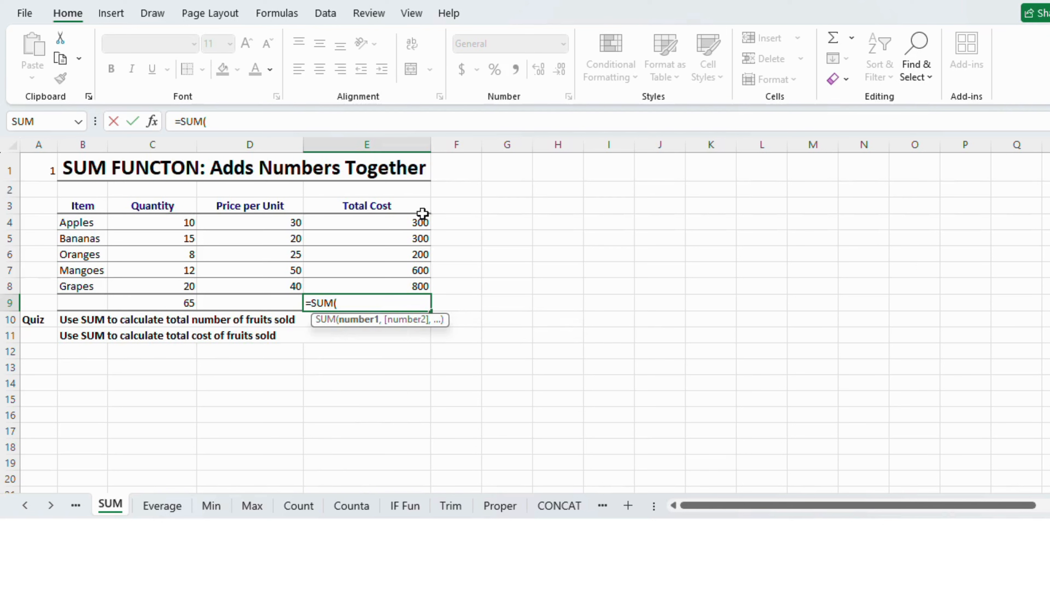
left_click_drag(416, 221, 416, 278)
key("Return")
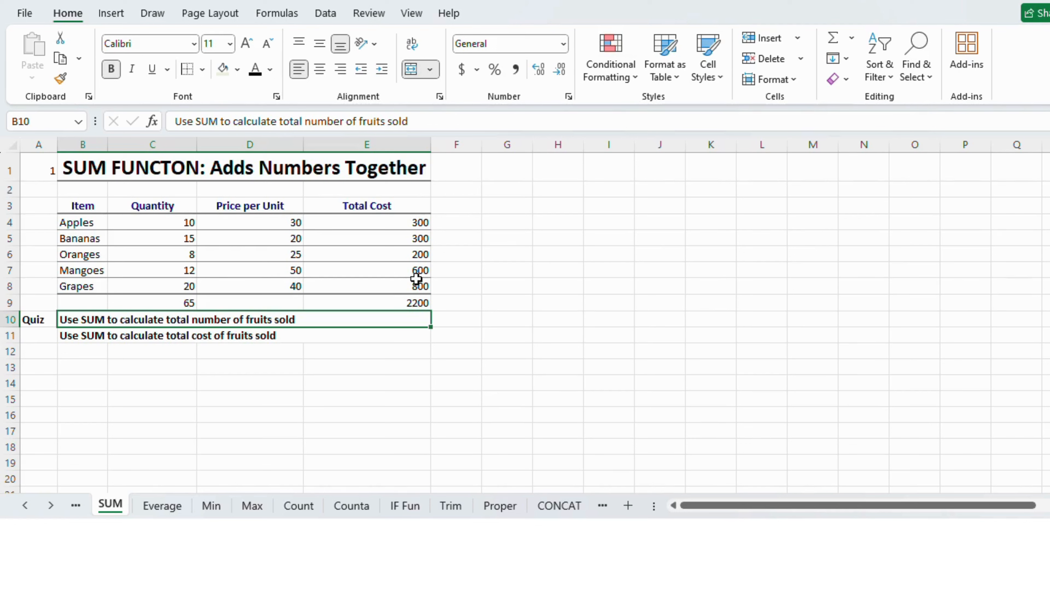
On the Everage sheet, enter =AVERAGE(C4:E4) in F4 for the first student and fill the formula down to F8.
left_click(175, 510)
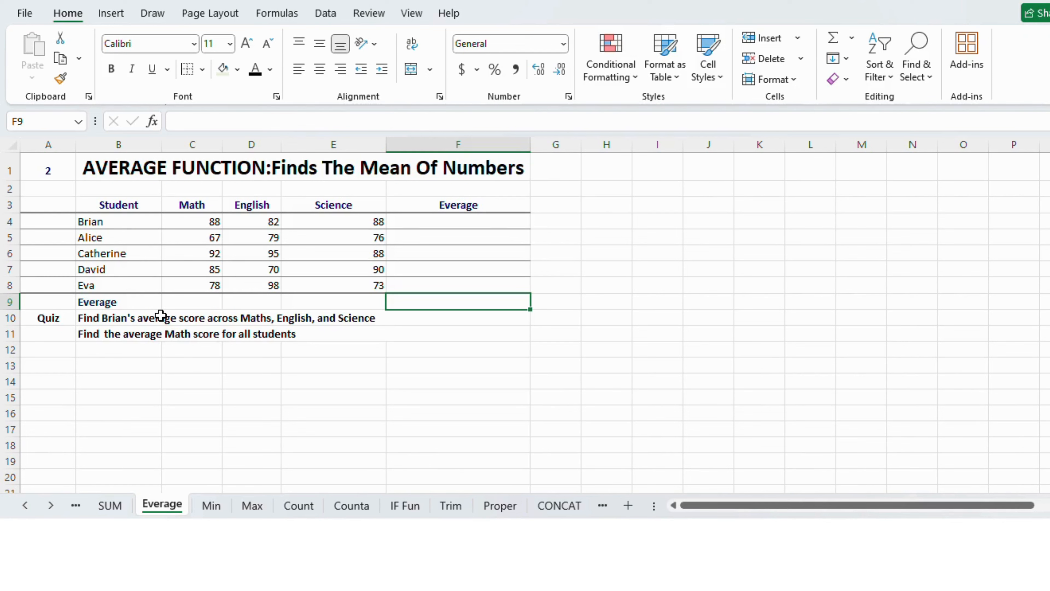
left_click(421, 225)
type("=")
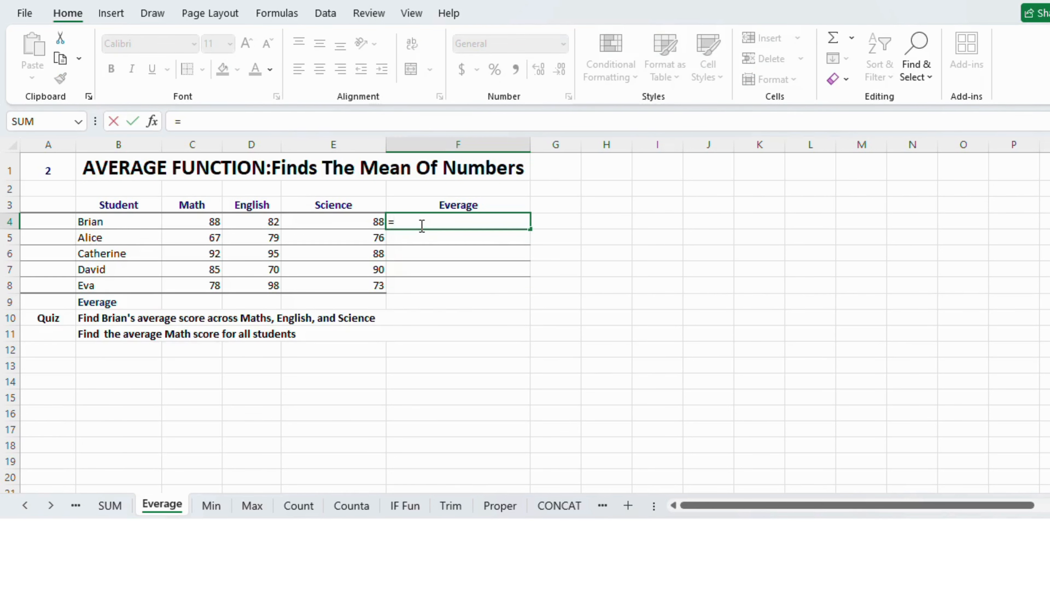
type("avera")
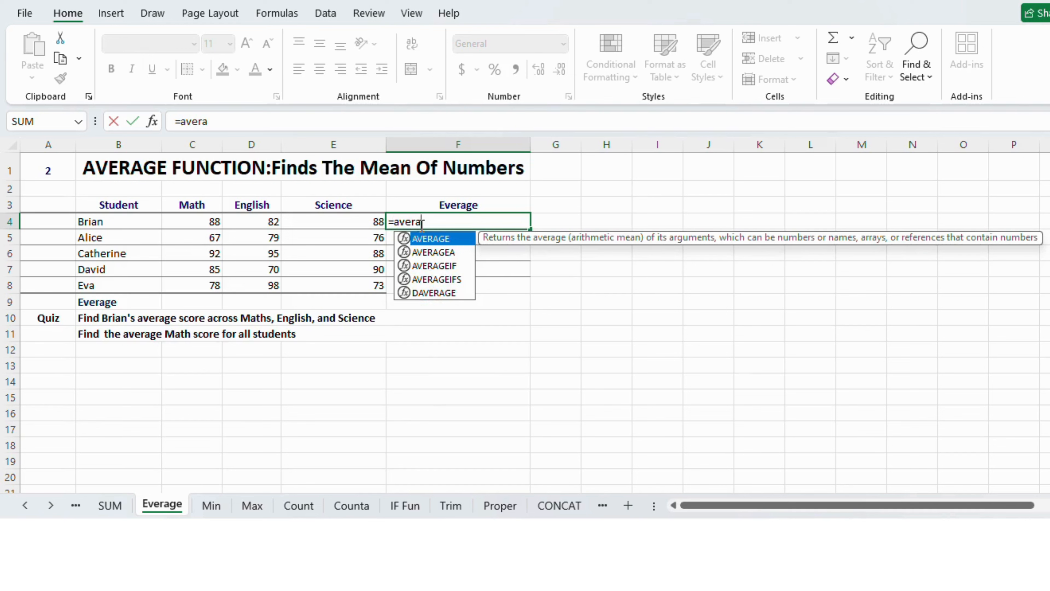
type("ge")
key("Tab")
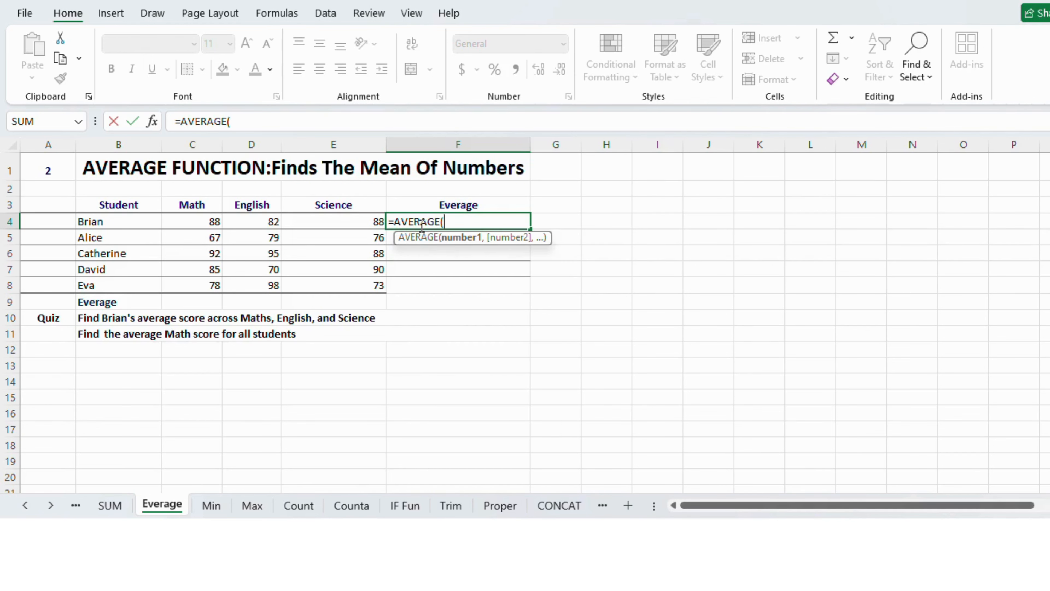
left_click_drag(199, 222, 334, 218)
key("Return")
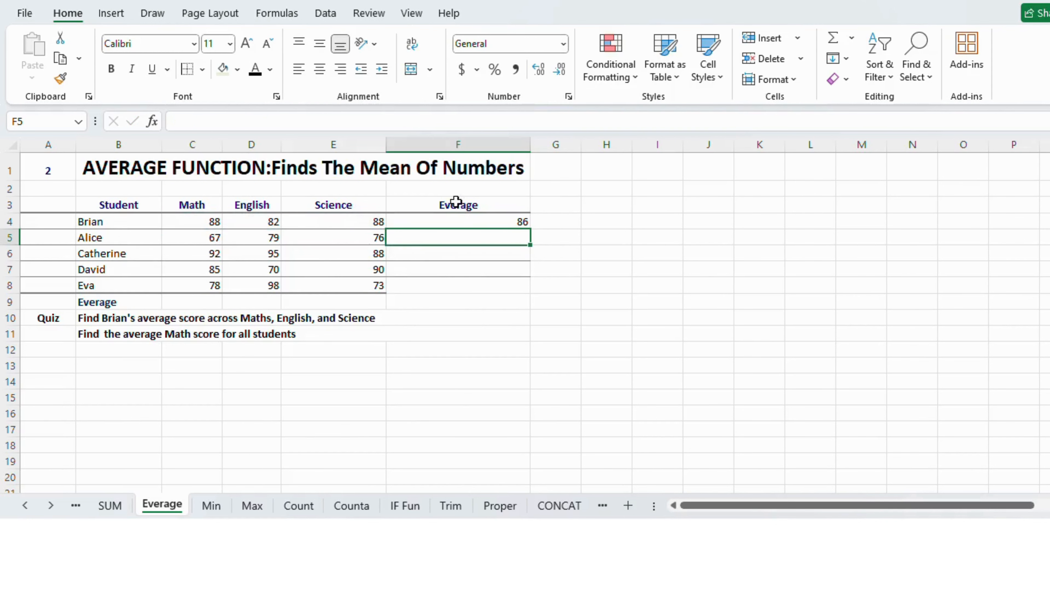
left_click(474, 220)
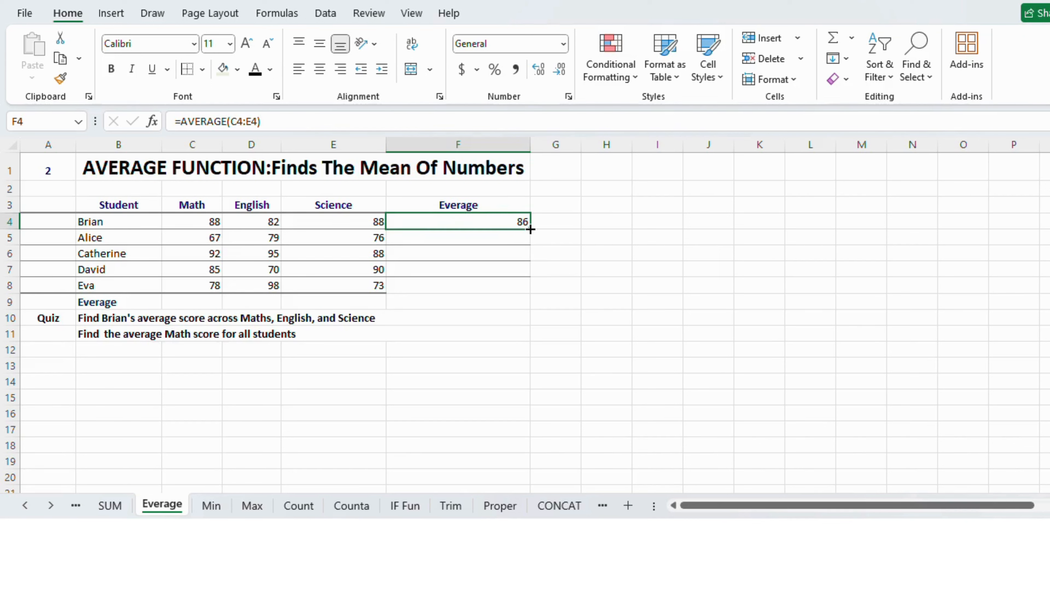
left_click_drag(531, 229, 531, 291)
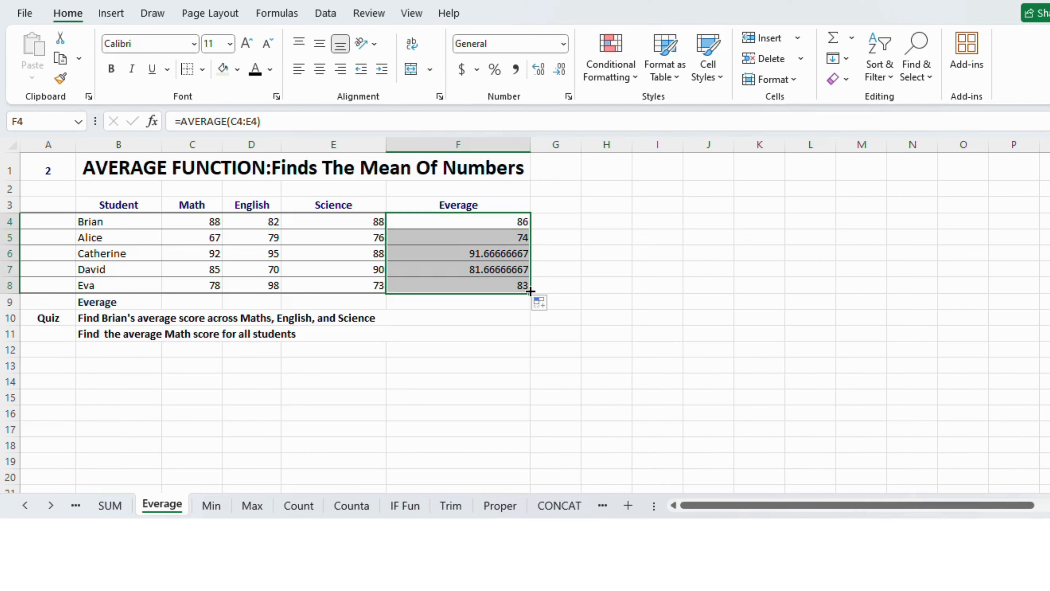
Calculate the average Math score of all students in cell C9 with =AVERAGE(C4:C8).
left_click(193, 299)
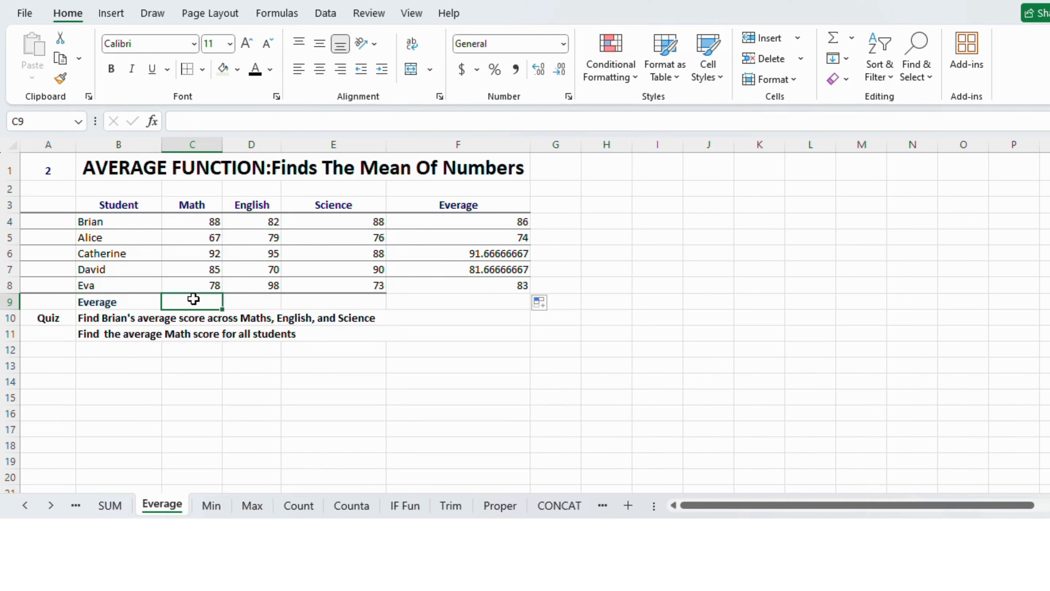
type("=")
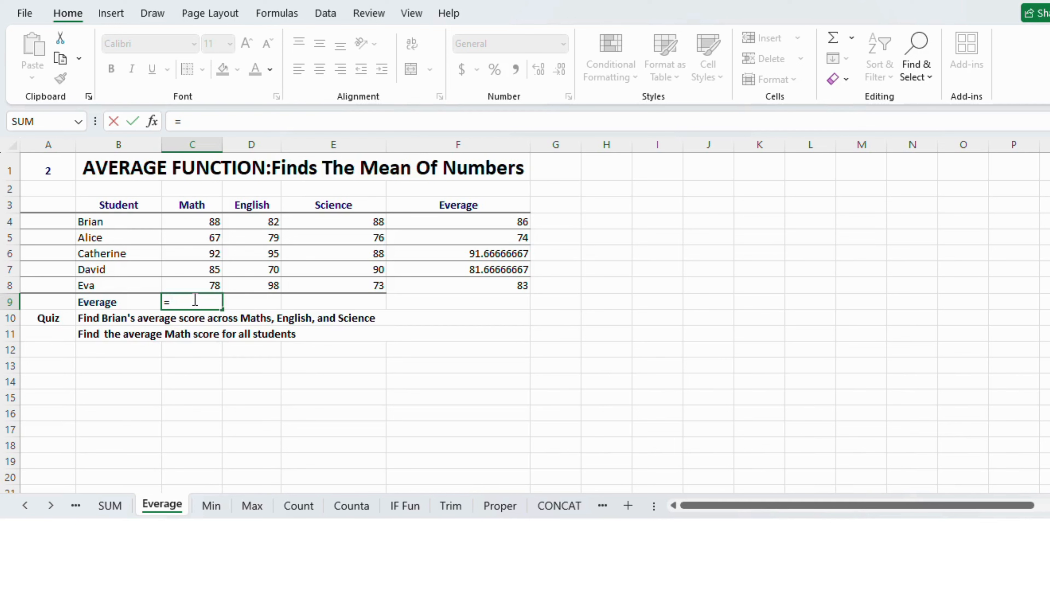
type("averag")
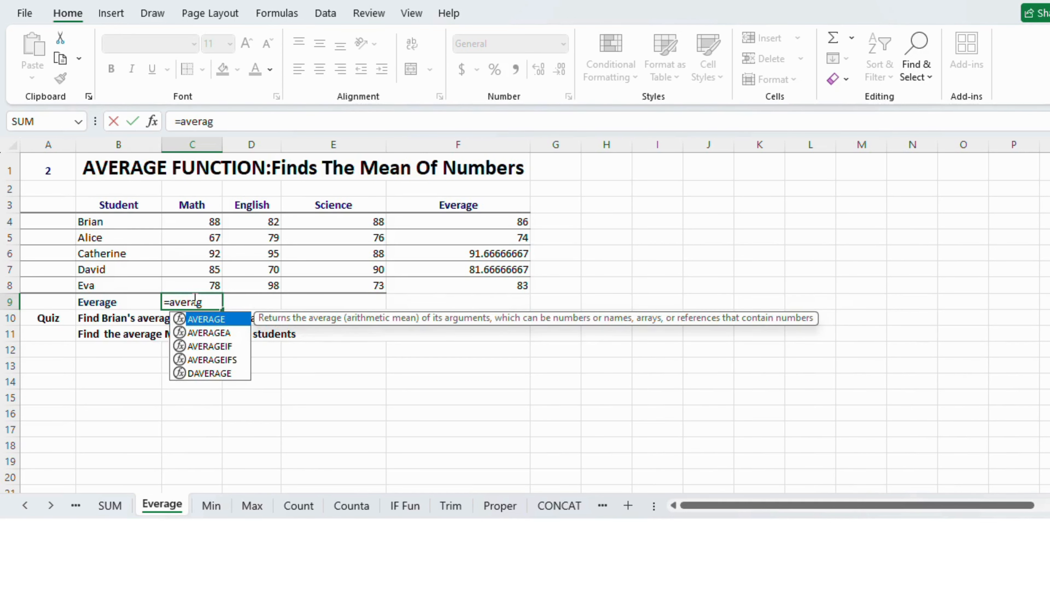
key("Tab")
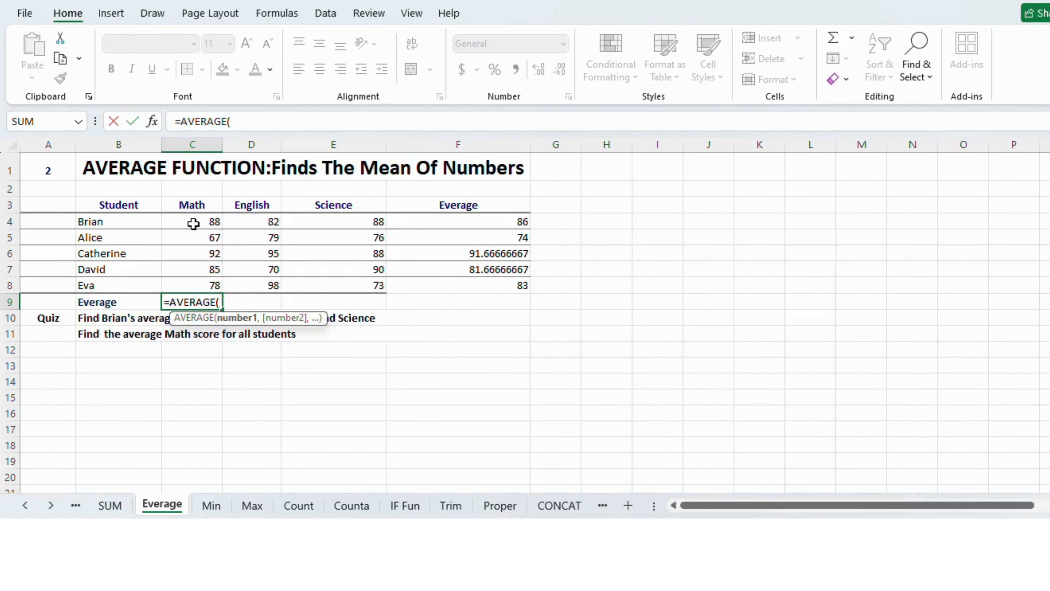
left_click_drag(194, 223, 191, 287)
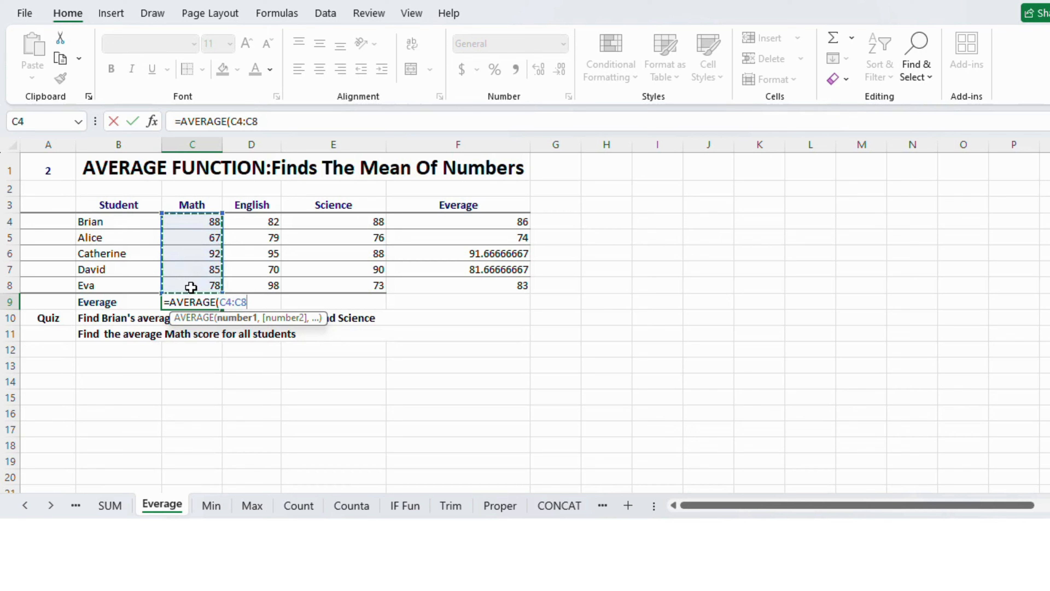
key("Return")
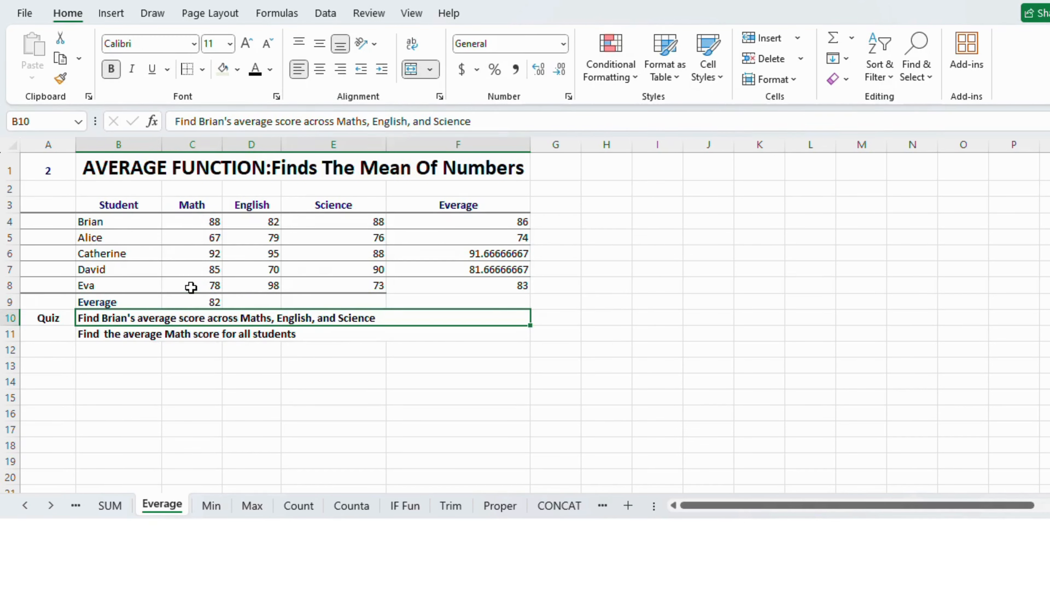
On the Min sheet, enter =MIN(C4:E4) in F4 for the lowest Phones sales and fill the formula down to F8.
left_click(213, 507)
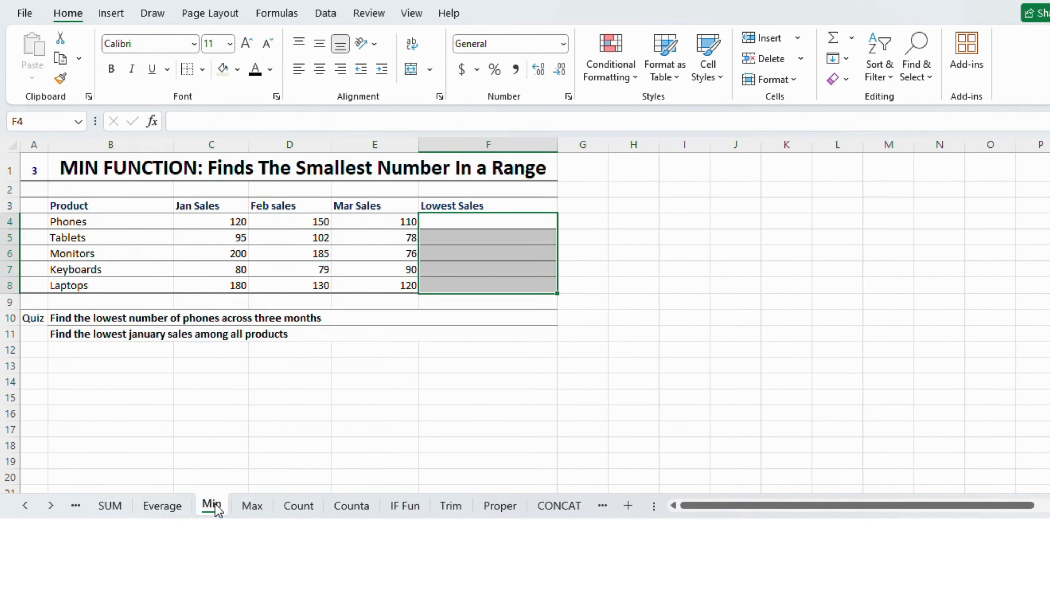
left_click(416, 395)
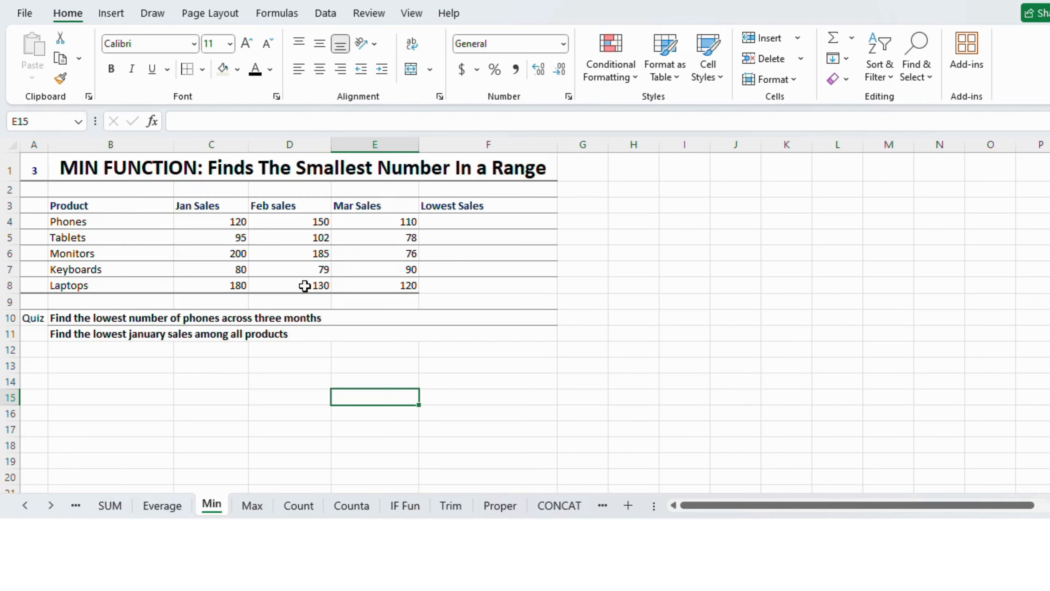
left_click(462, 223)
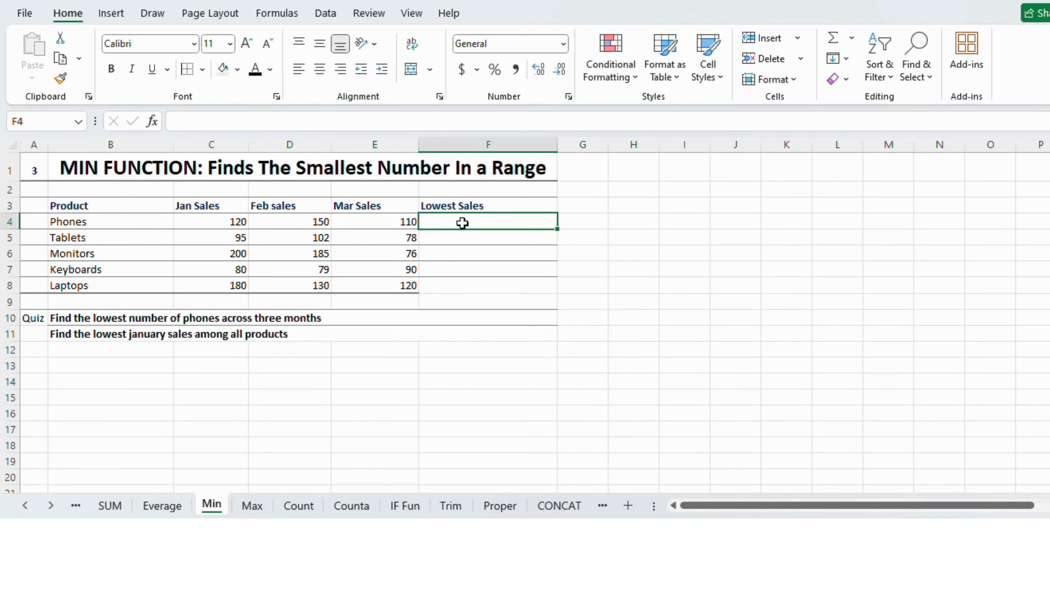
type("=m")
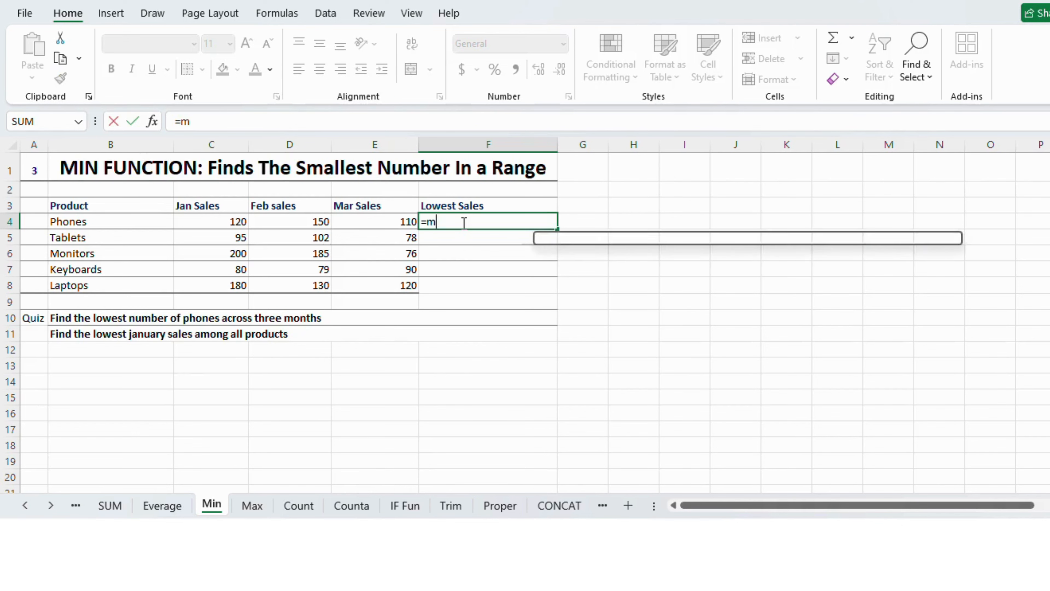
type("in")
key("Tab")
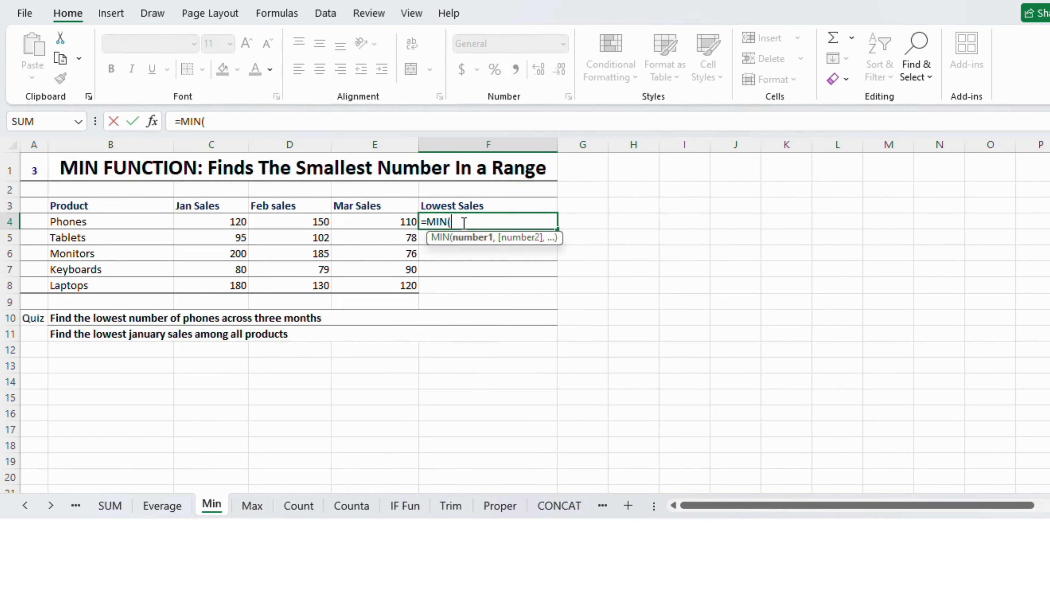
left_click_drag(199, 223, 355, 223)
key("Return")
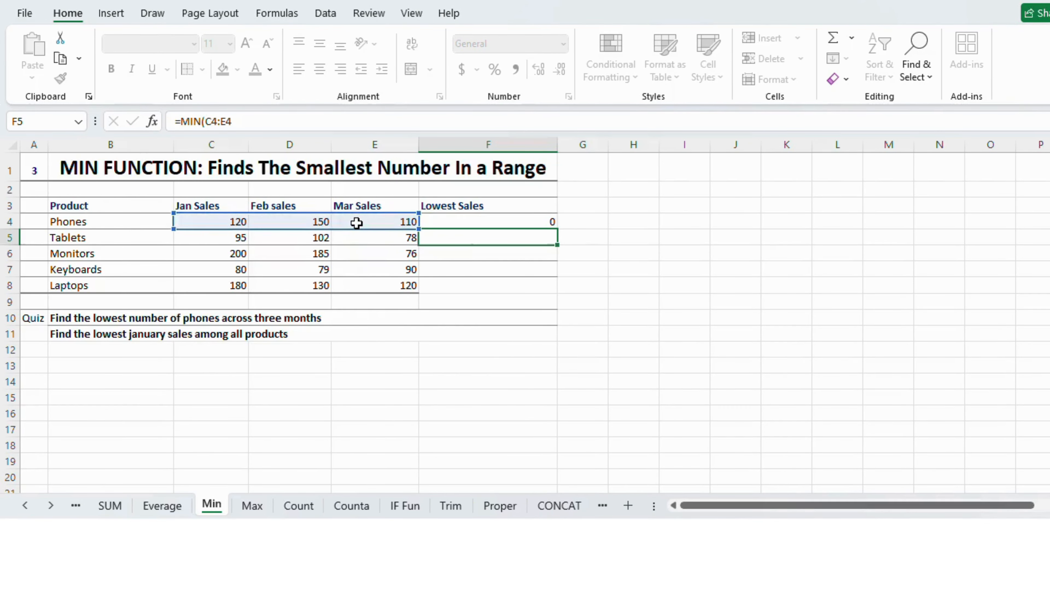
left_click(522, 220)
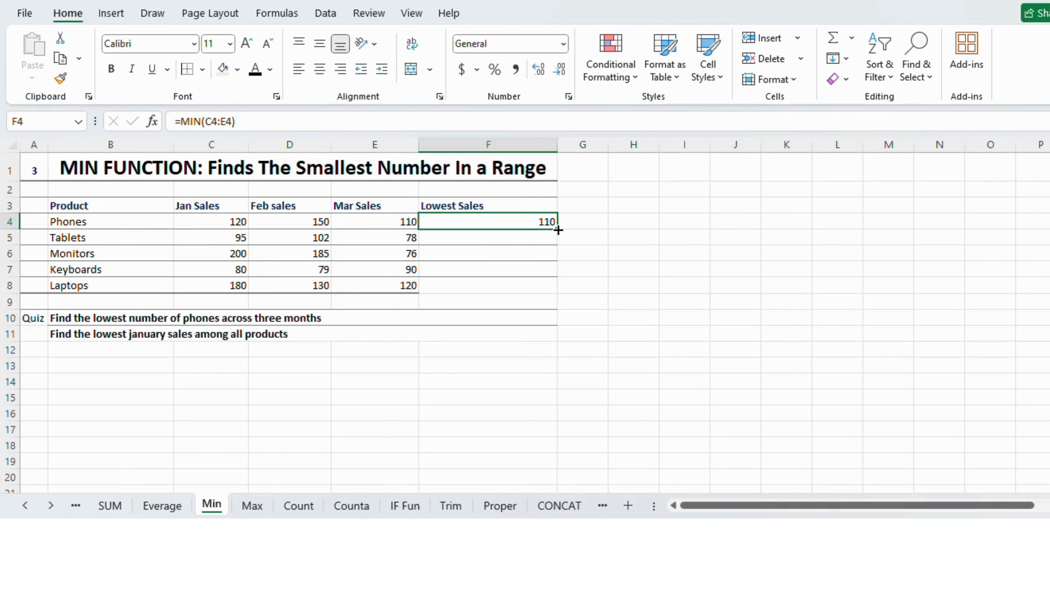
left_click_drag(559, 230, 560, 289)
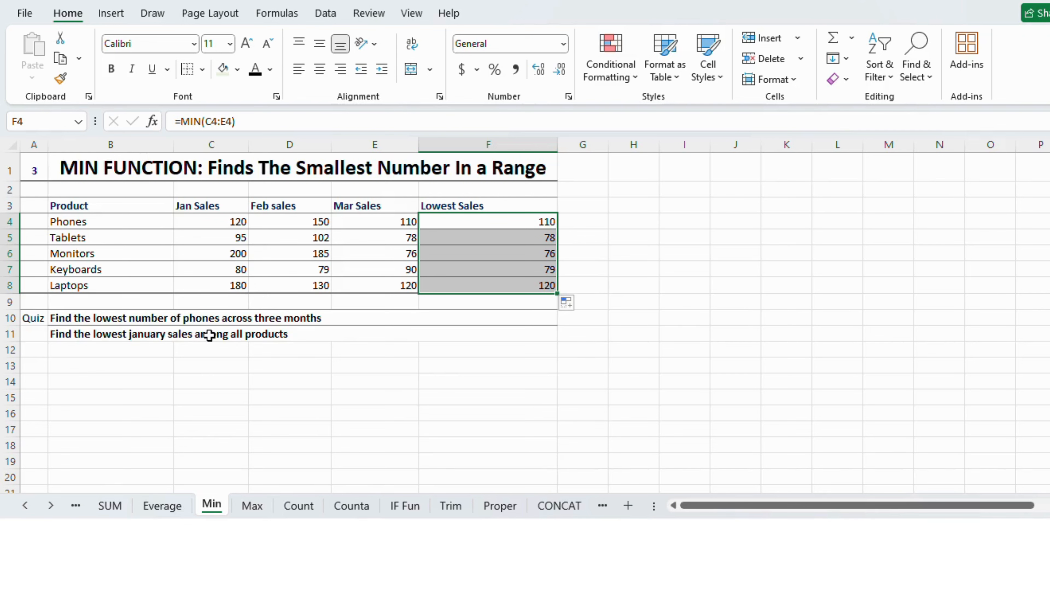
Find the lowest January sales among all products in cell C9 with =MIN(C4:C8).
left_click(217, 301)
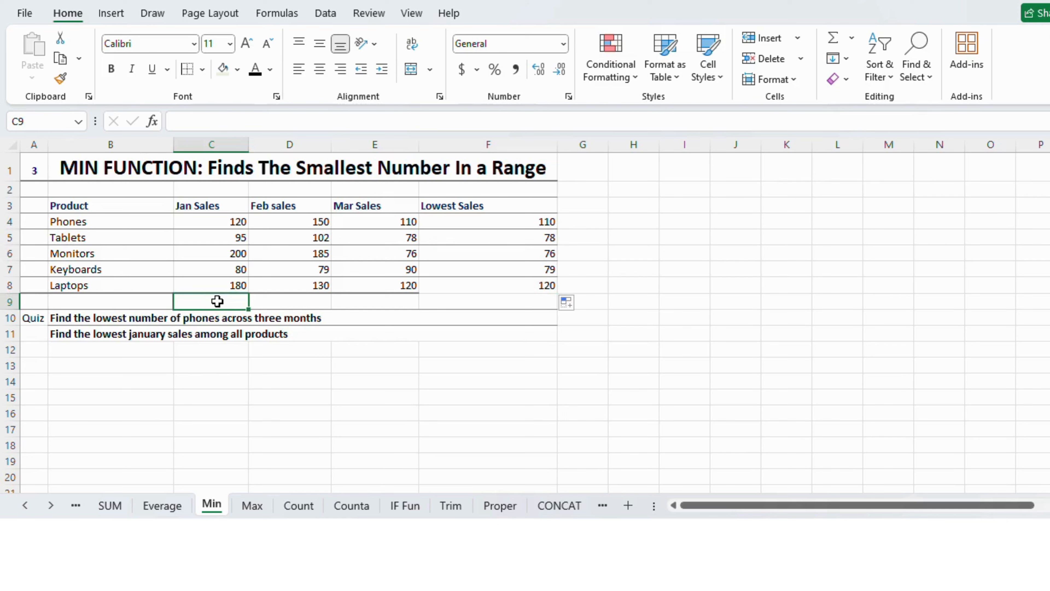
type("=")
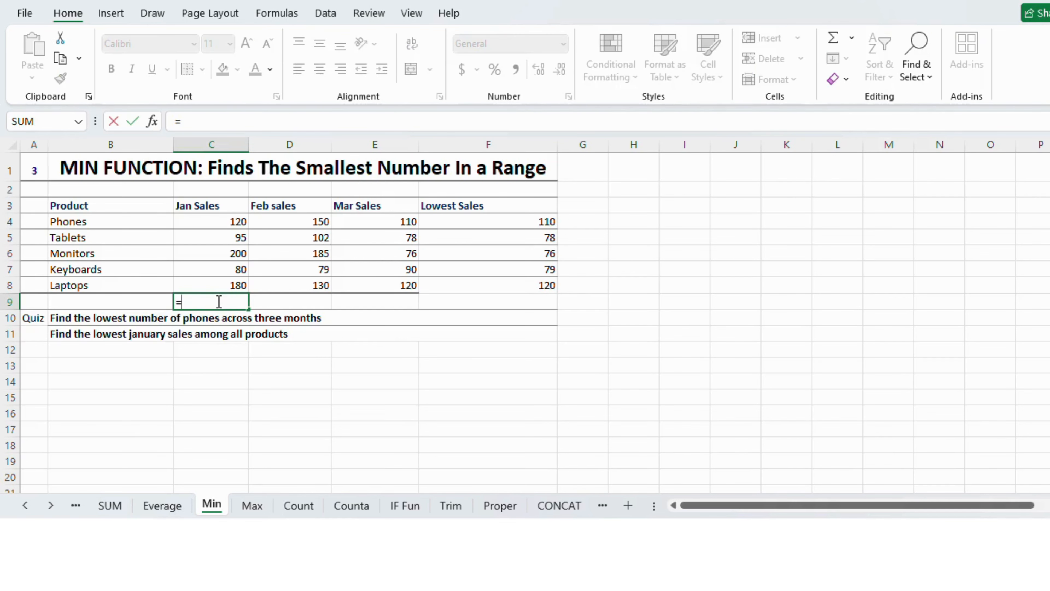
type("mi")
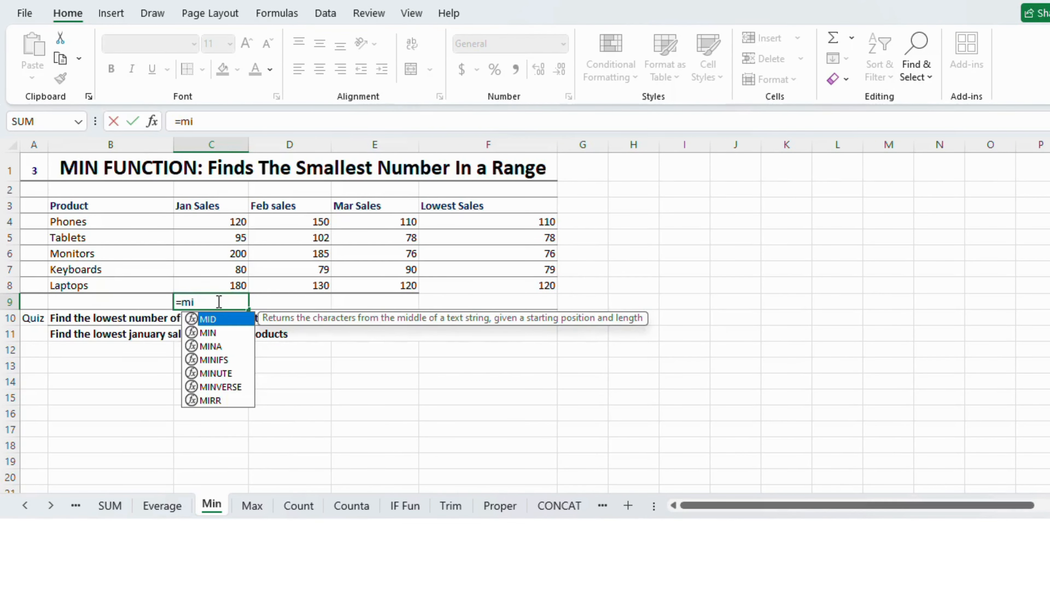
type("n")
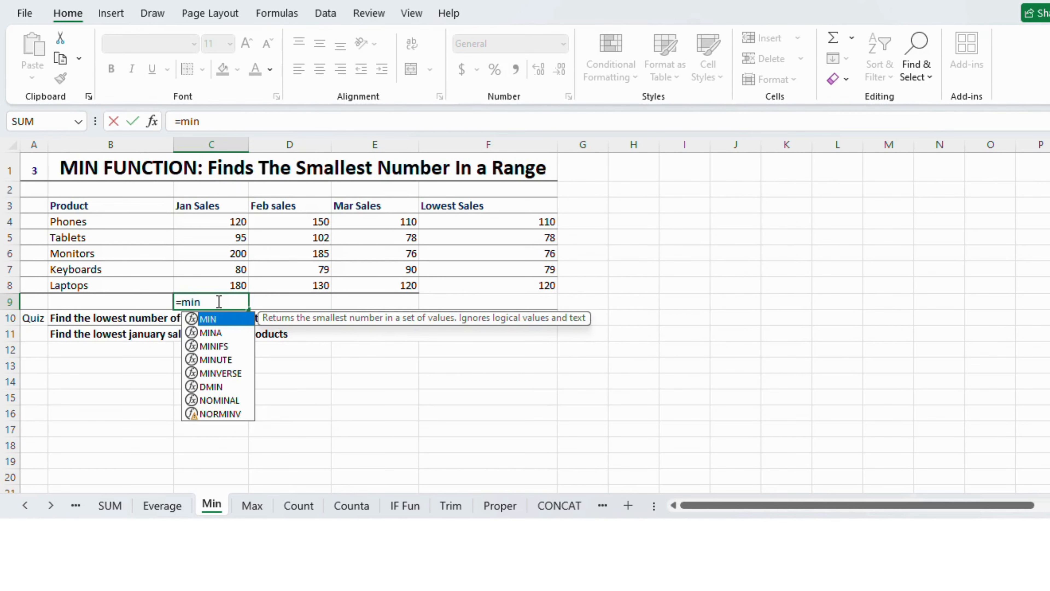
key("Tab")
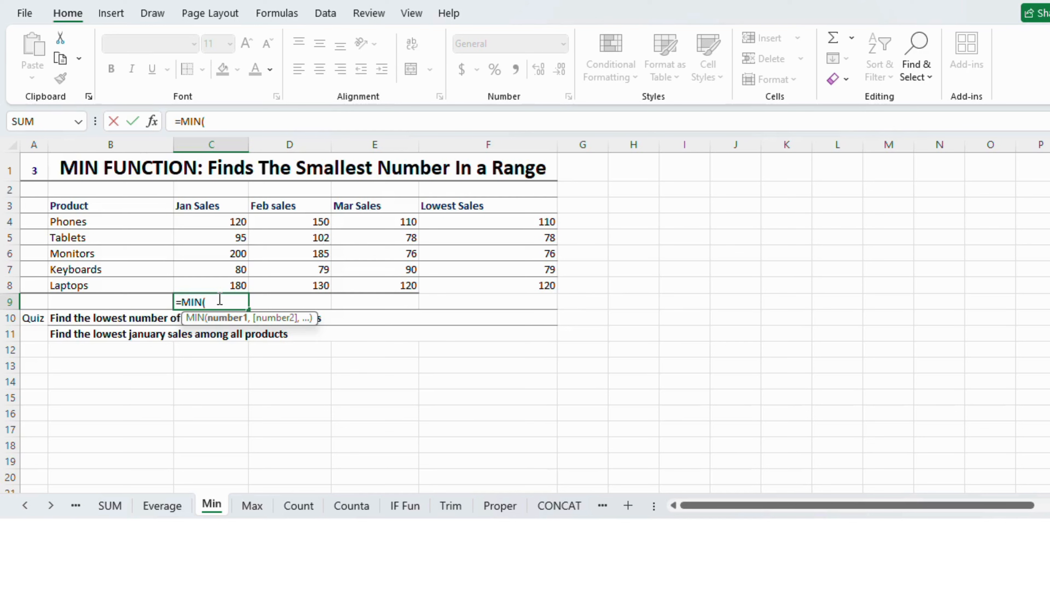
left_click_drag(227, 224, 225, 261)
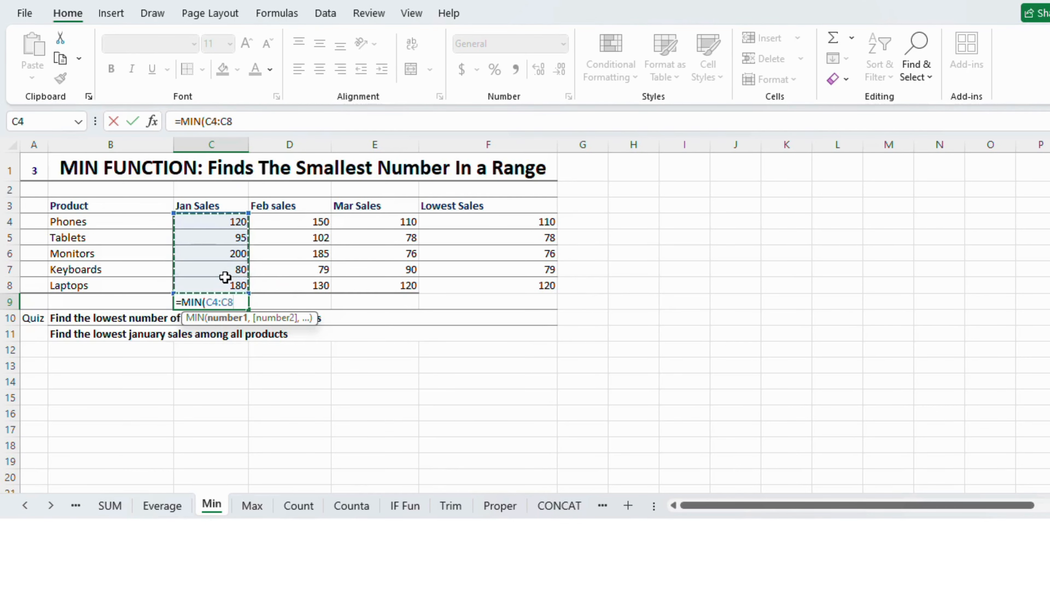
key("Return")
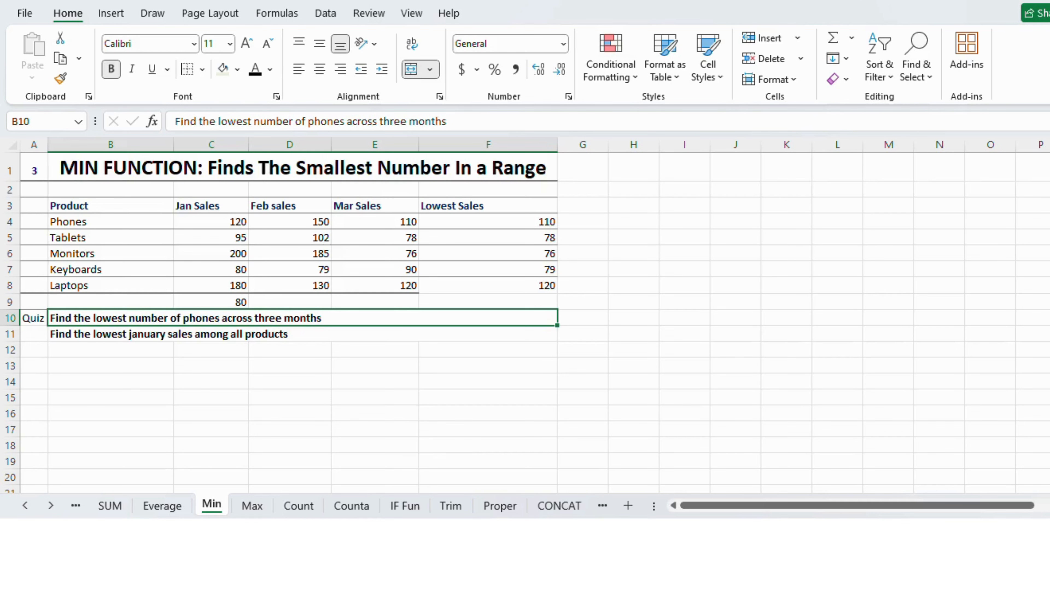
On the Max sheet, enter =MAX(C4:E4) in F4 for the first employee's highest sales and fill the formula down to F8.
left_click(264, 512)
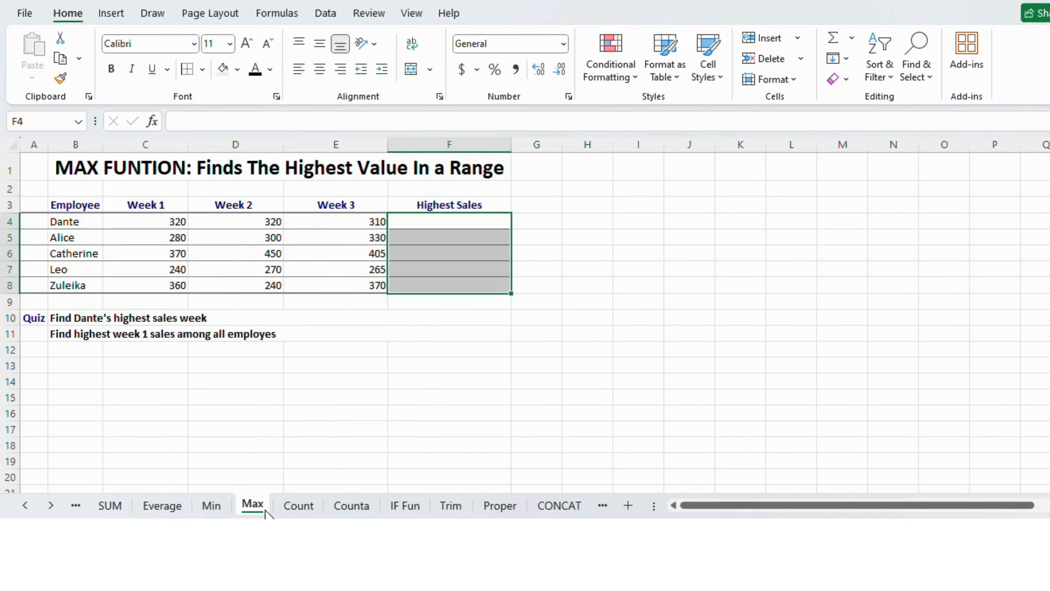
left_click(340, 426)
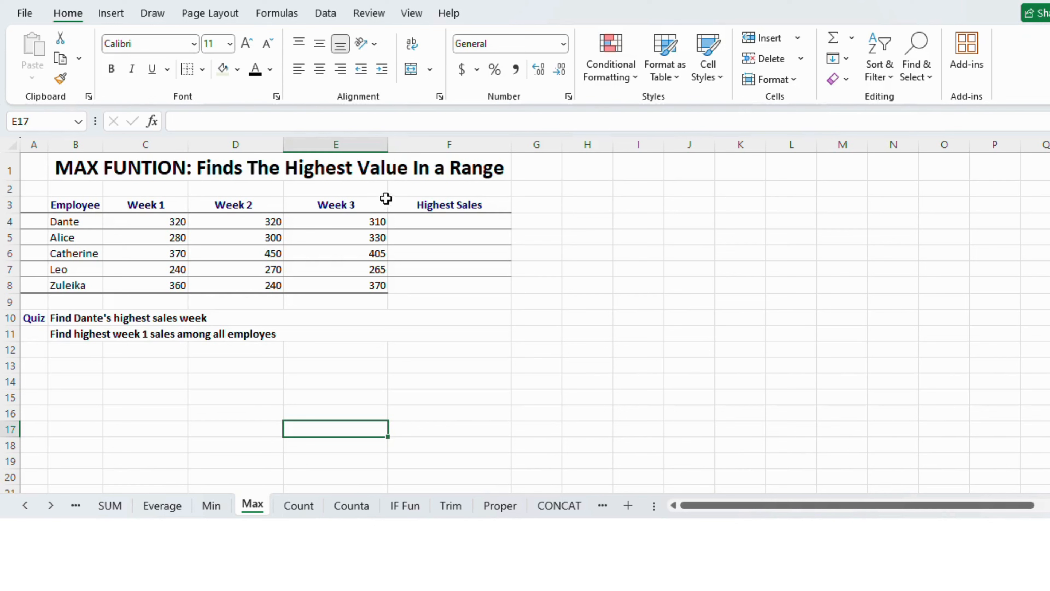
left_click(421, 221)
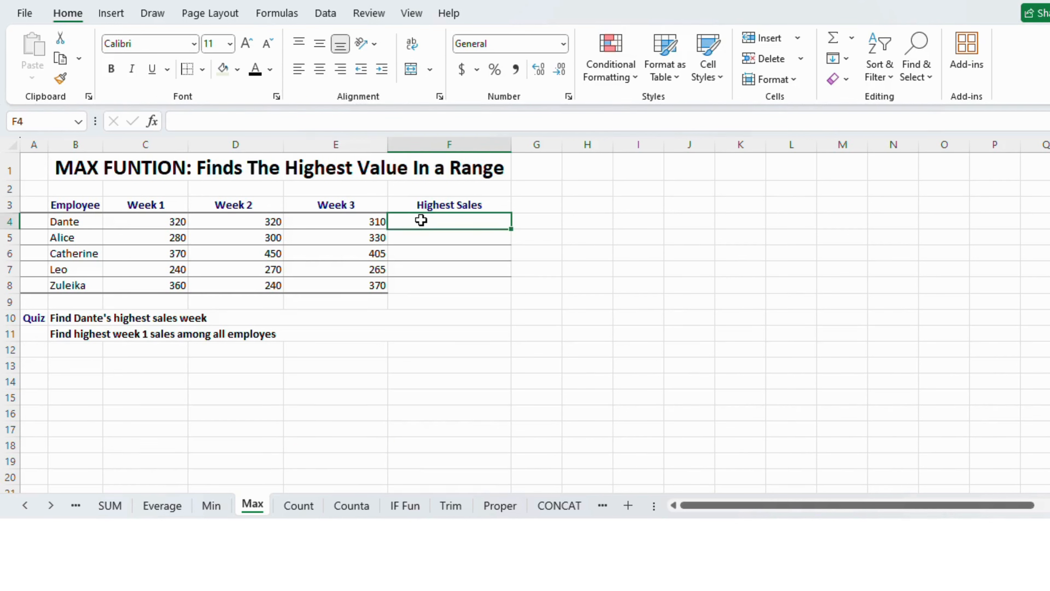
type("=")
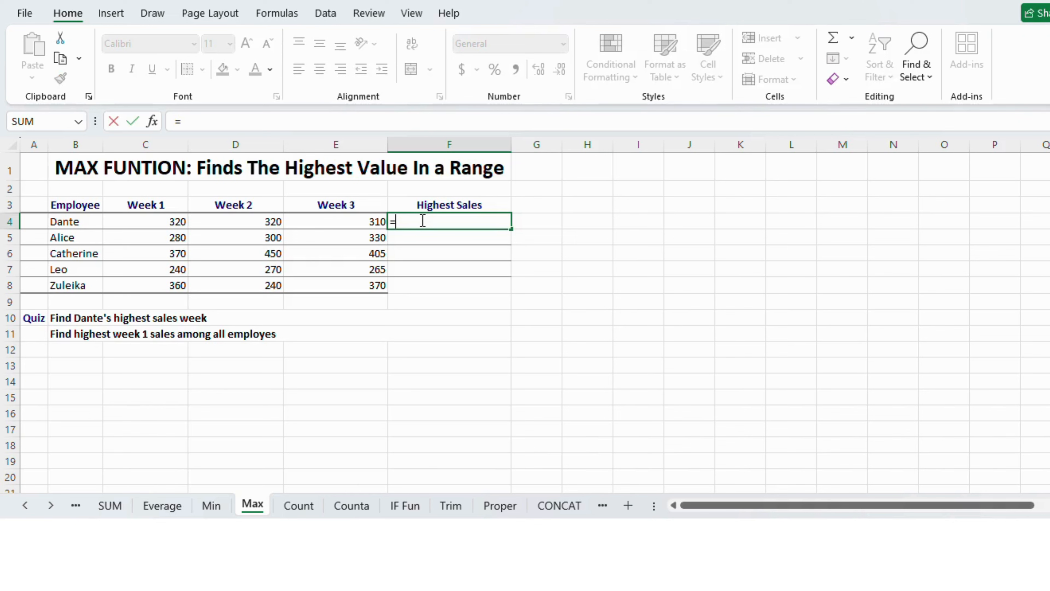
type("max")
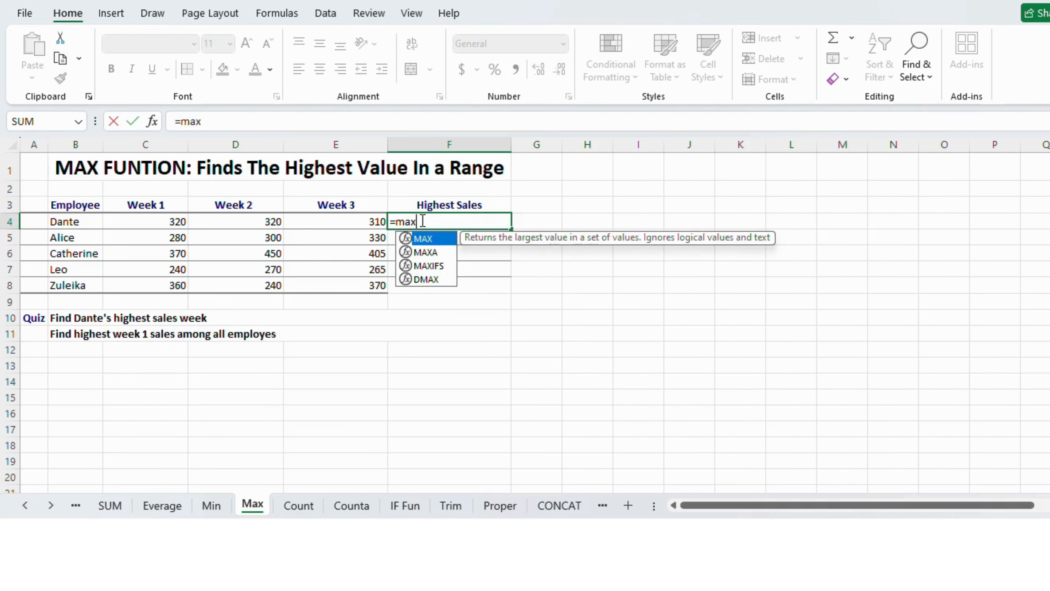
key("Tab")
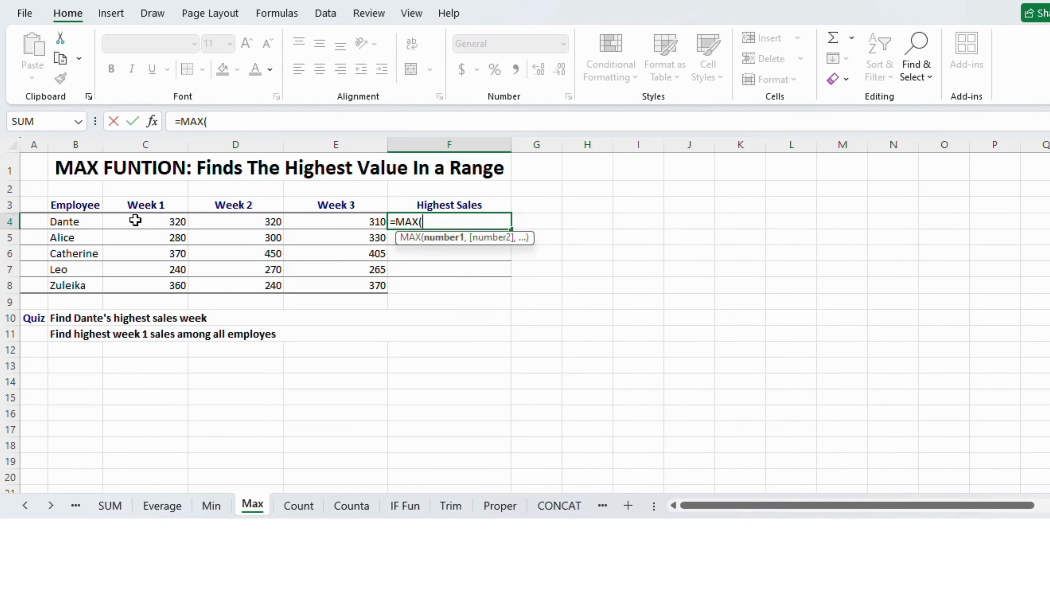
left_click_drag(135, 220, 303, 218)
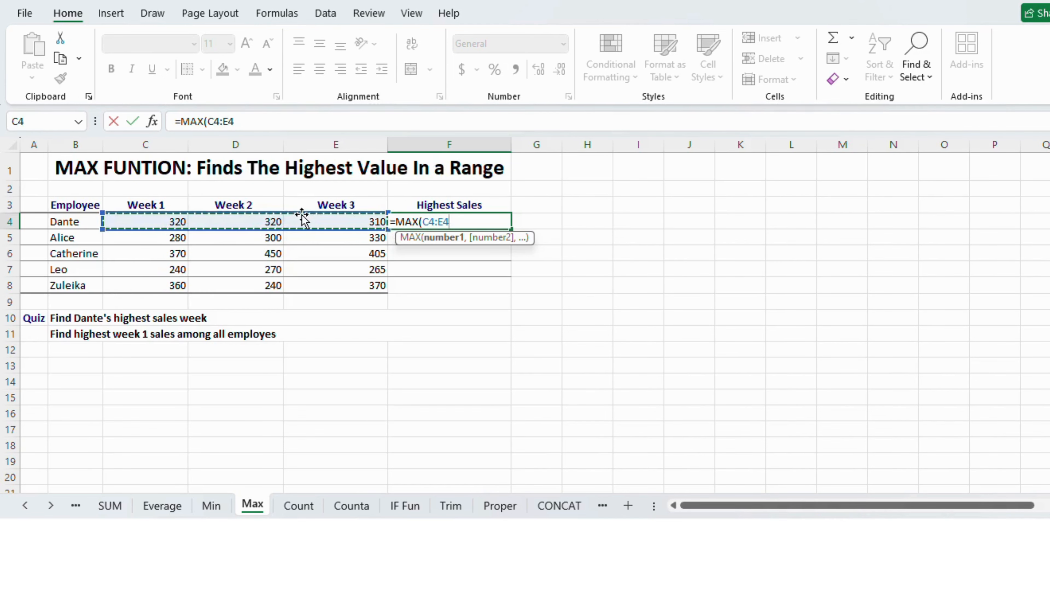
key("Return")
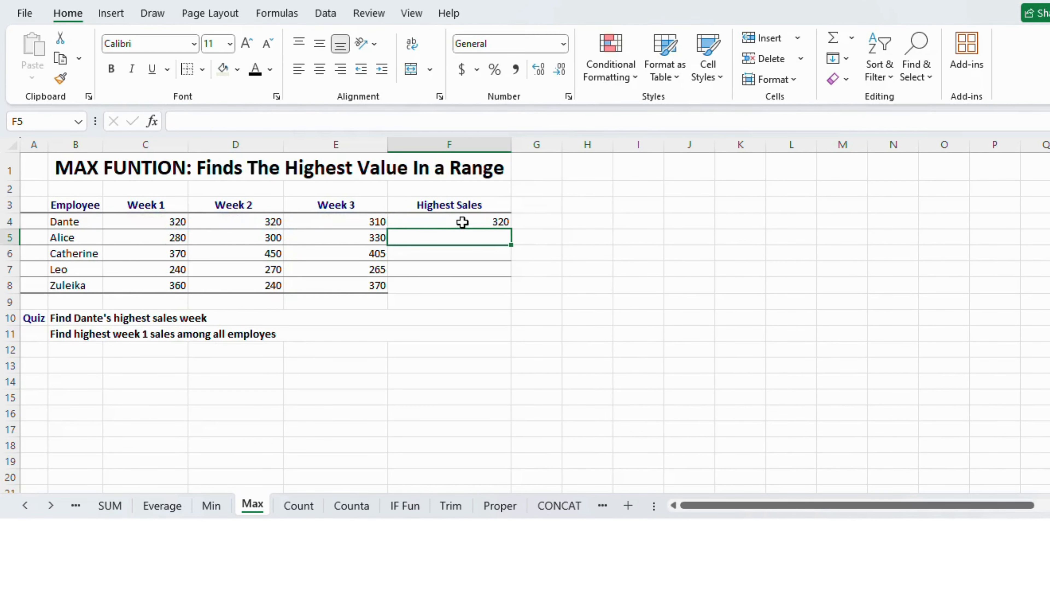
left_click(472, 219)
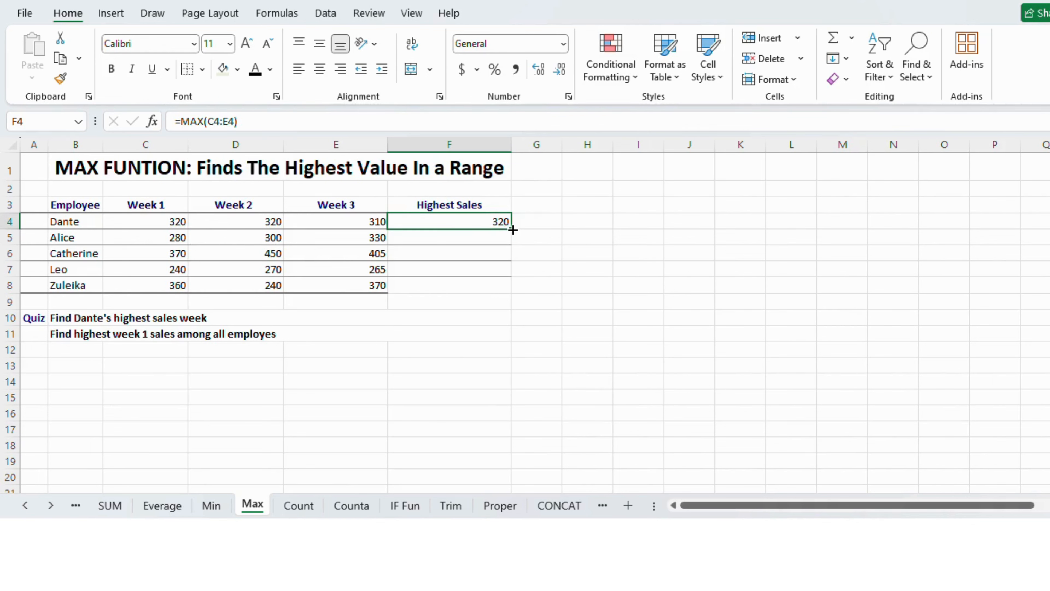
left_click_drag(513, 230, 505, 287)
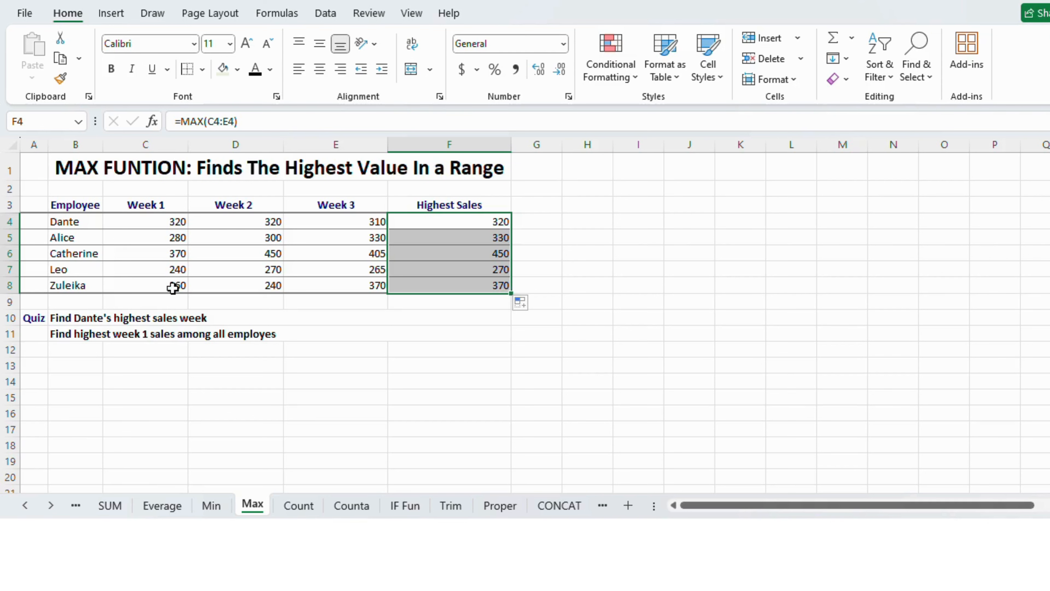
Find the highest Week 1 sales in cell C9 with =MAX(C4:C8) and fill the formula across to E9.
left_click(161, 298)
type("=")
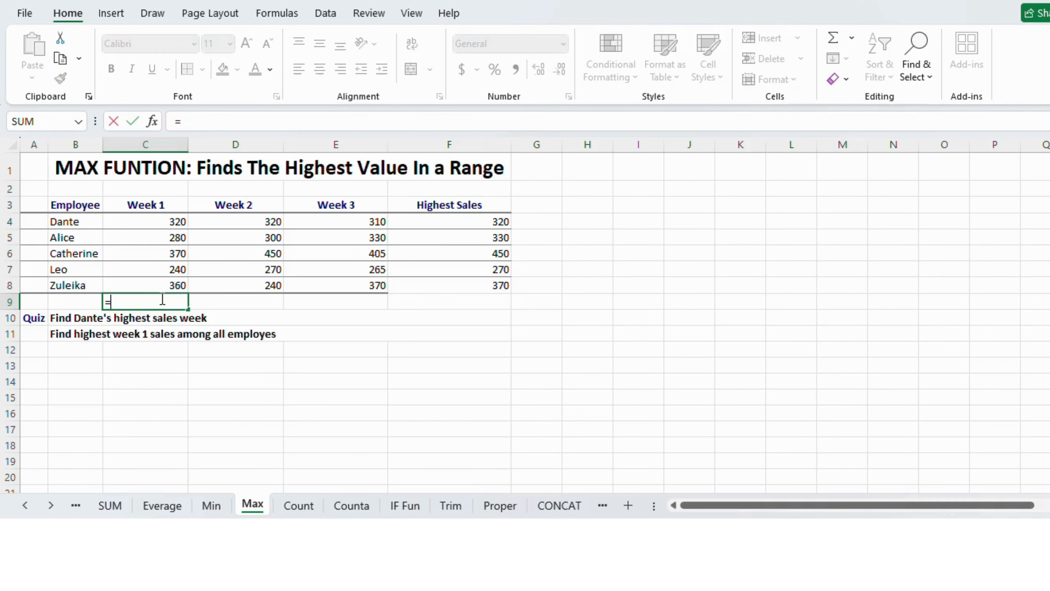
type("max")
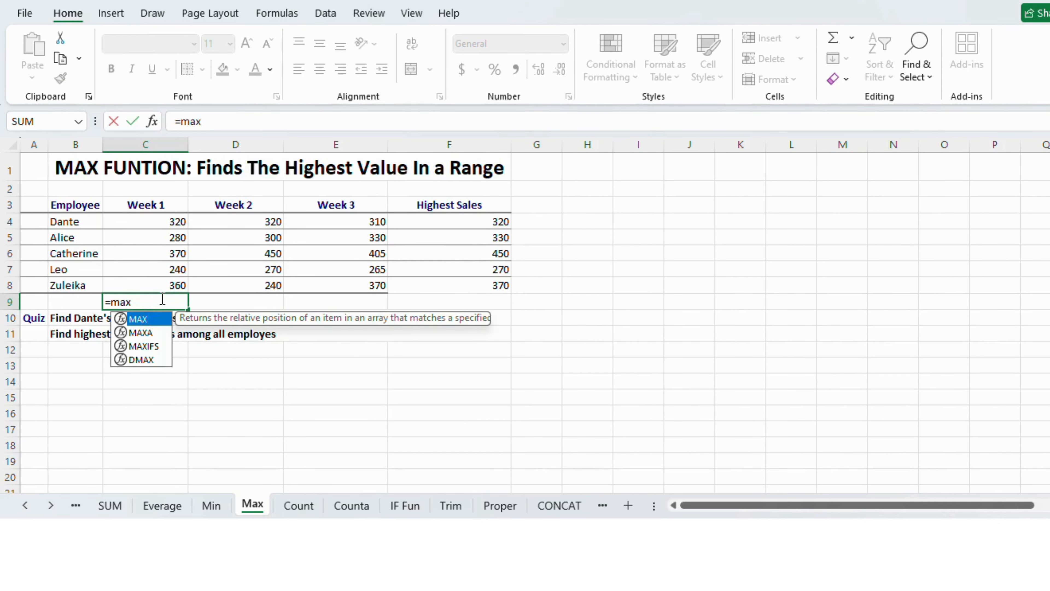
key("Tab")
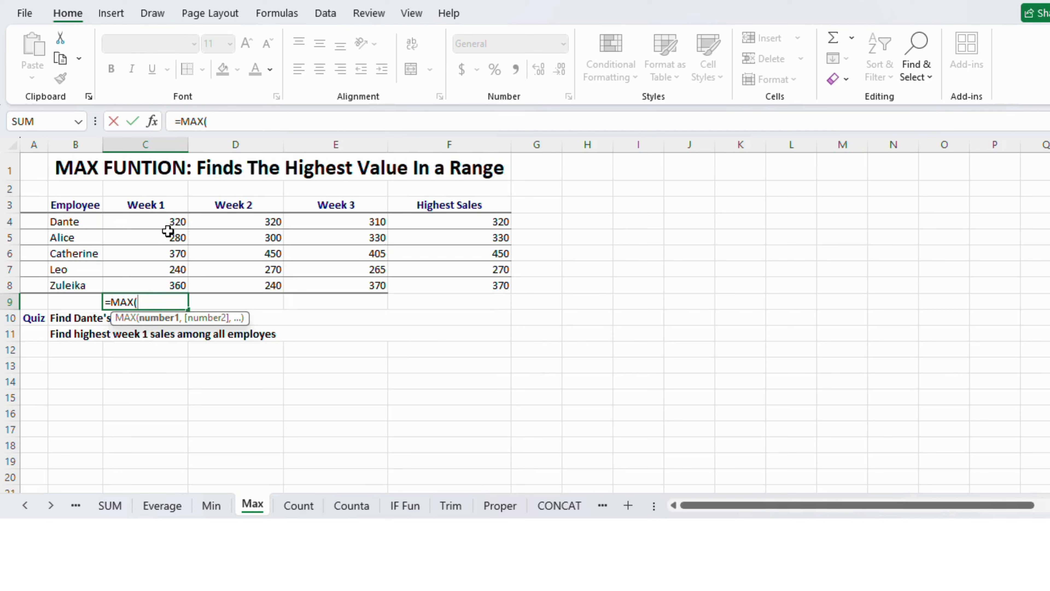
left_click_drag(169, 222, 174, 278)
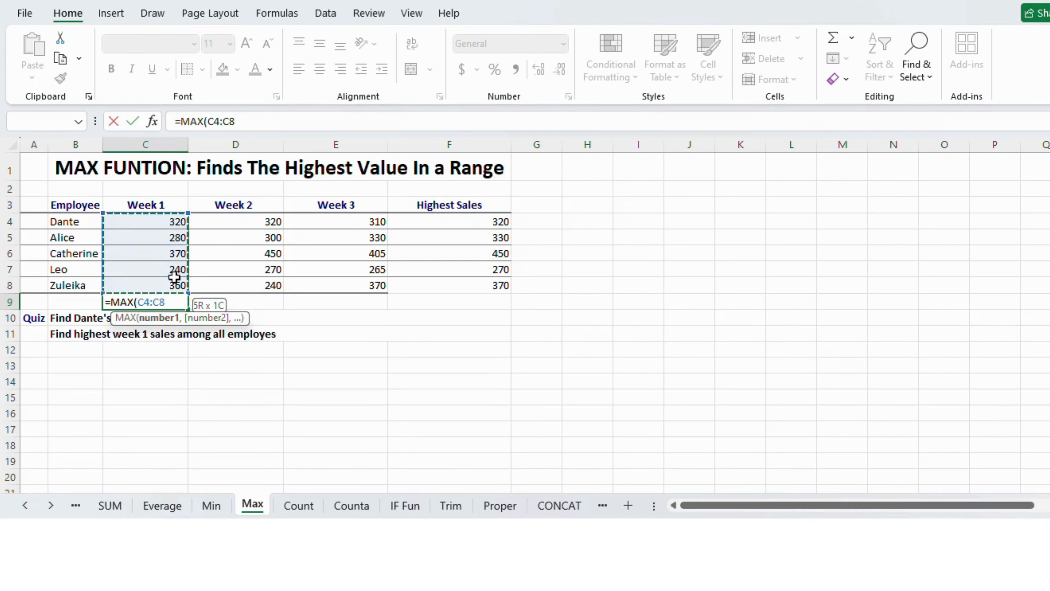
key("Return")
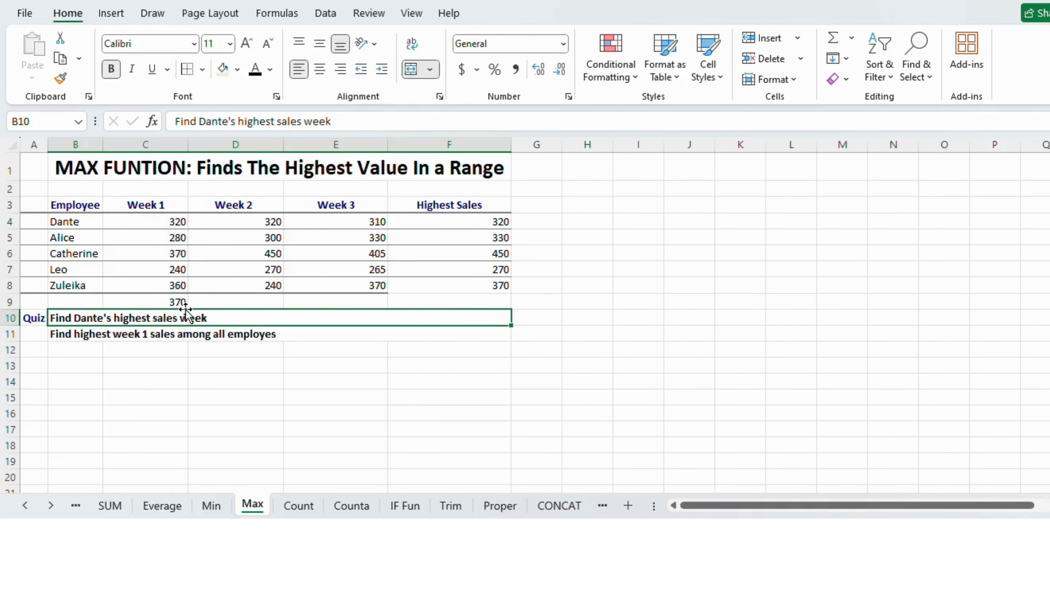
left_click(176, 302)
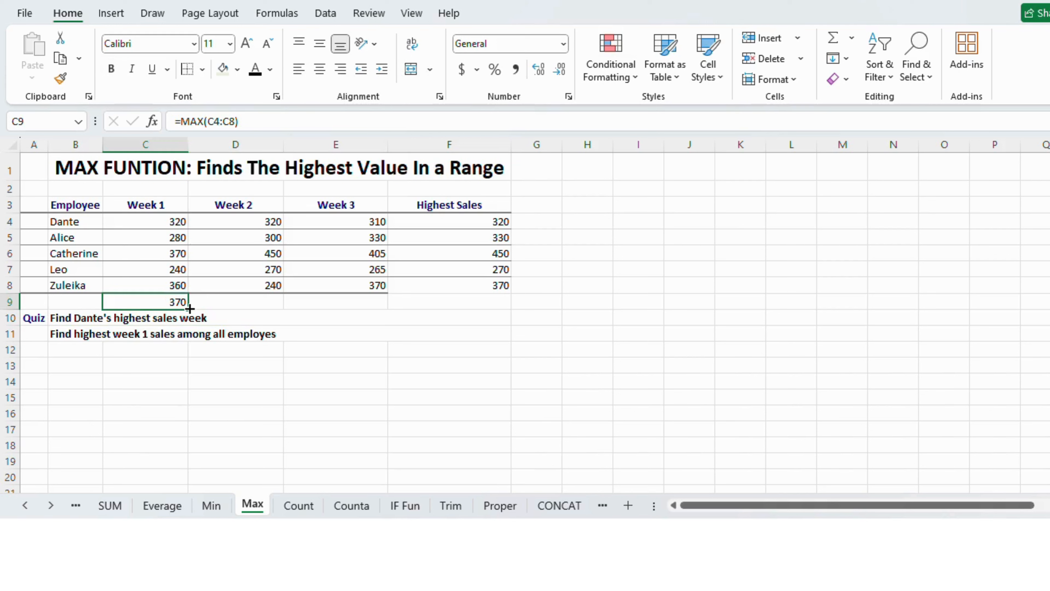
left_click_drag(188, 308, 343, 294)
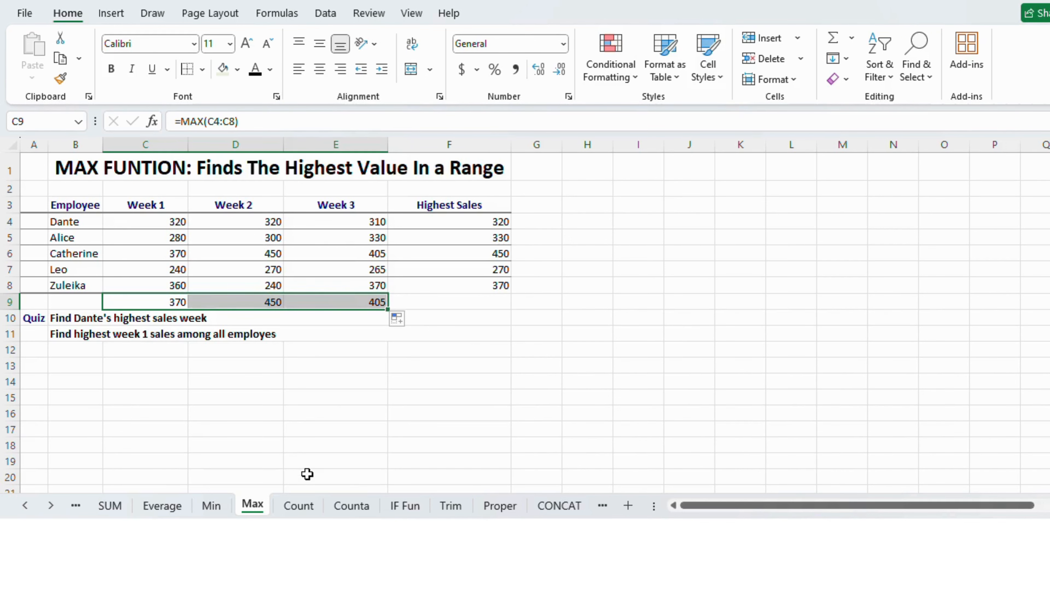
On the Count sheet, enter =COUNT(C4:E4) in F4 for the first student's test scores and fill the formula down to F8.
left_click(305, 507)
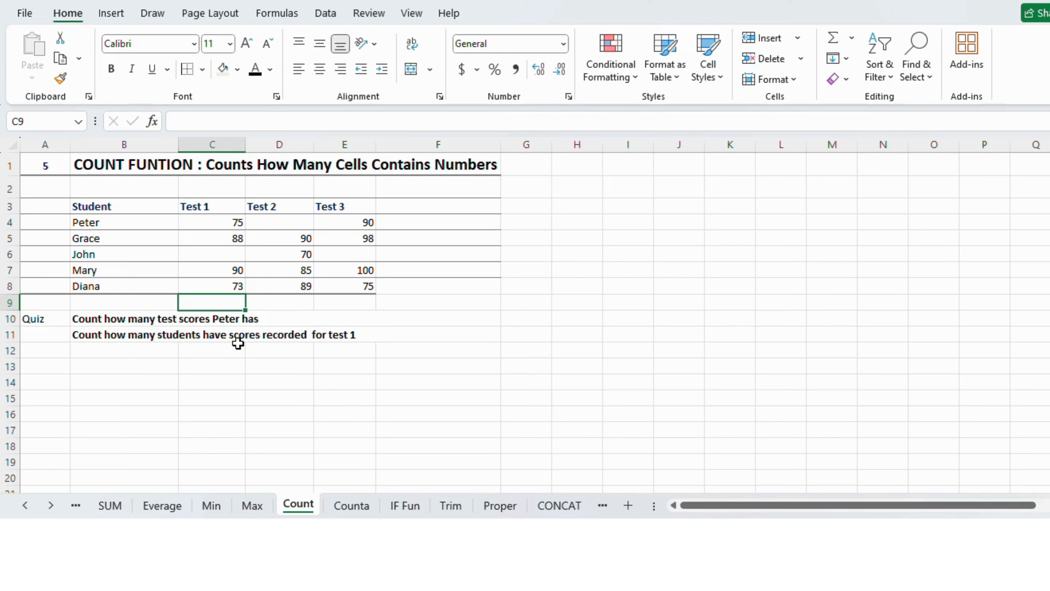
left_click(420, 223)
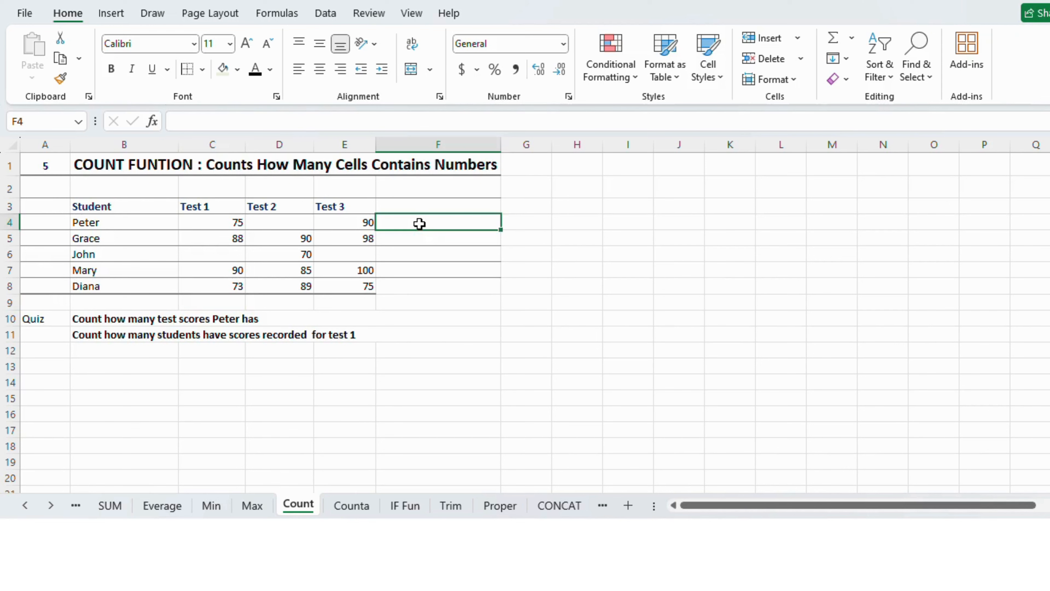
type("=count")
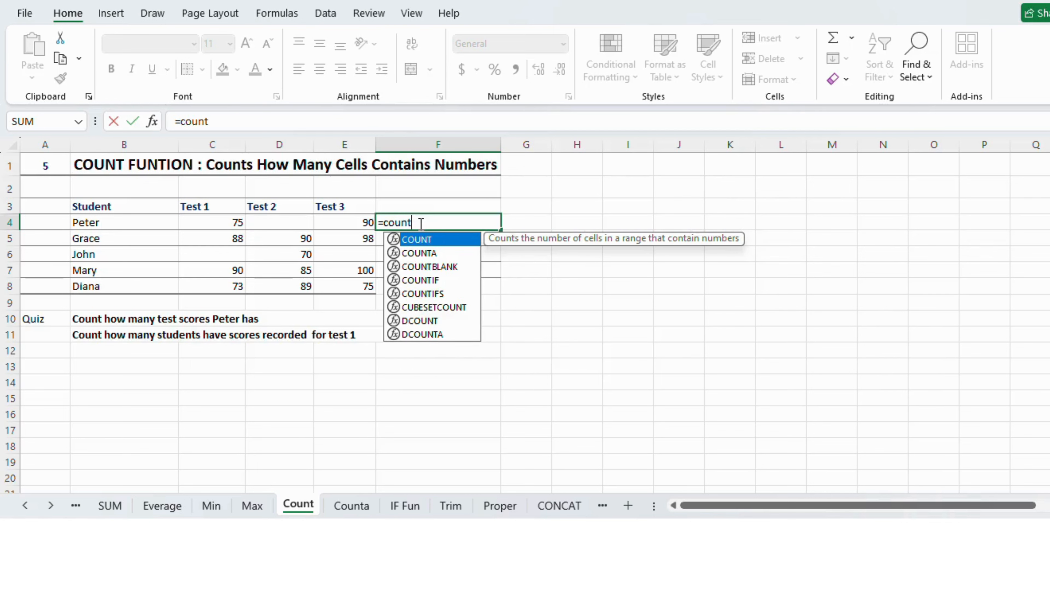
key("Tab")
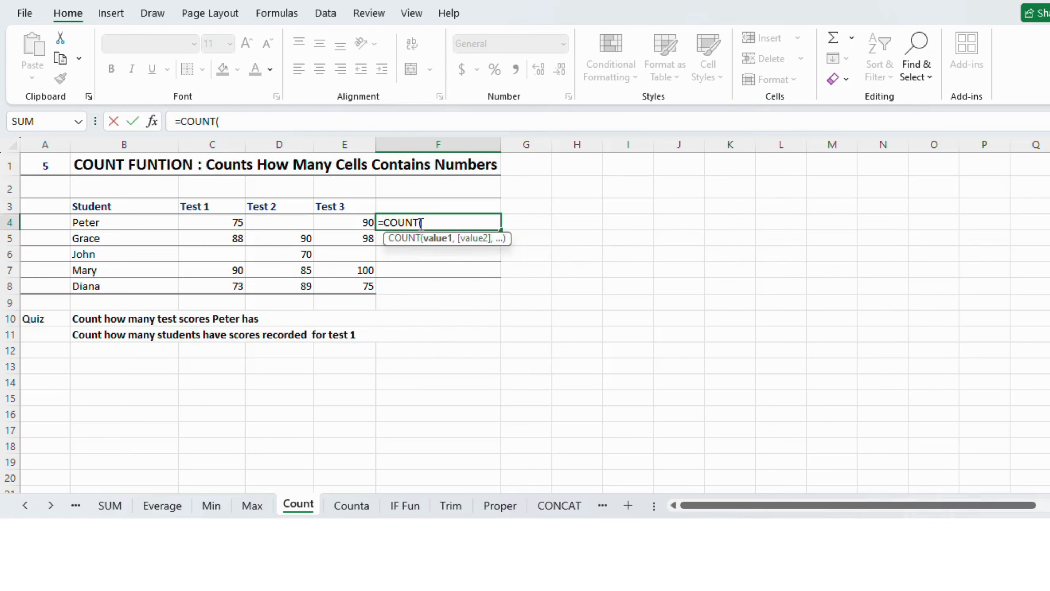
left_click_drag(210, 219, 352, 221)
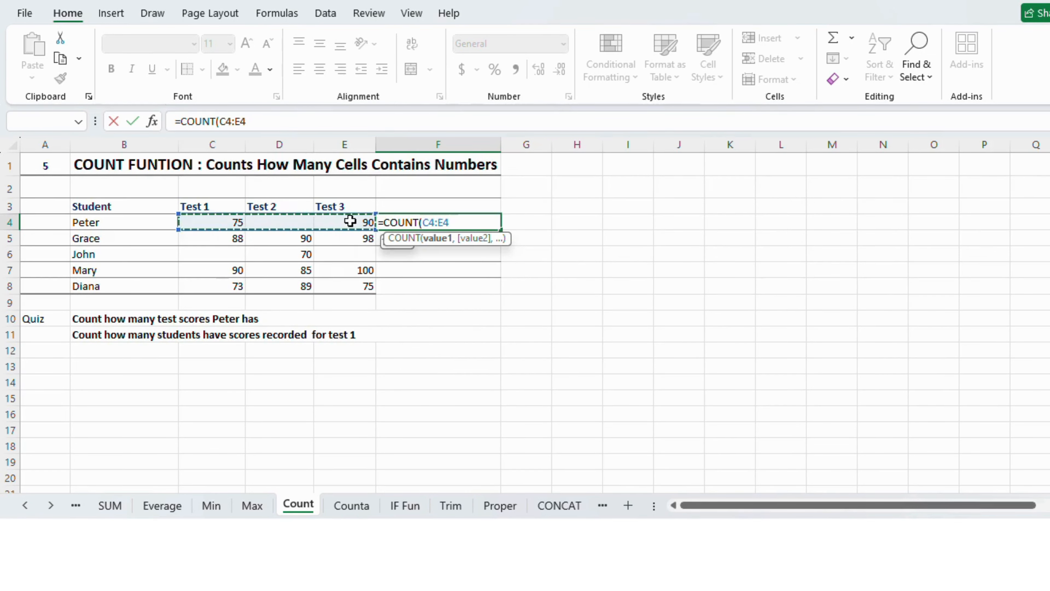
key("Return")
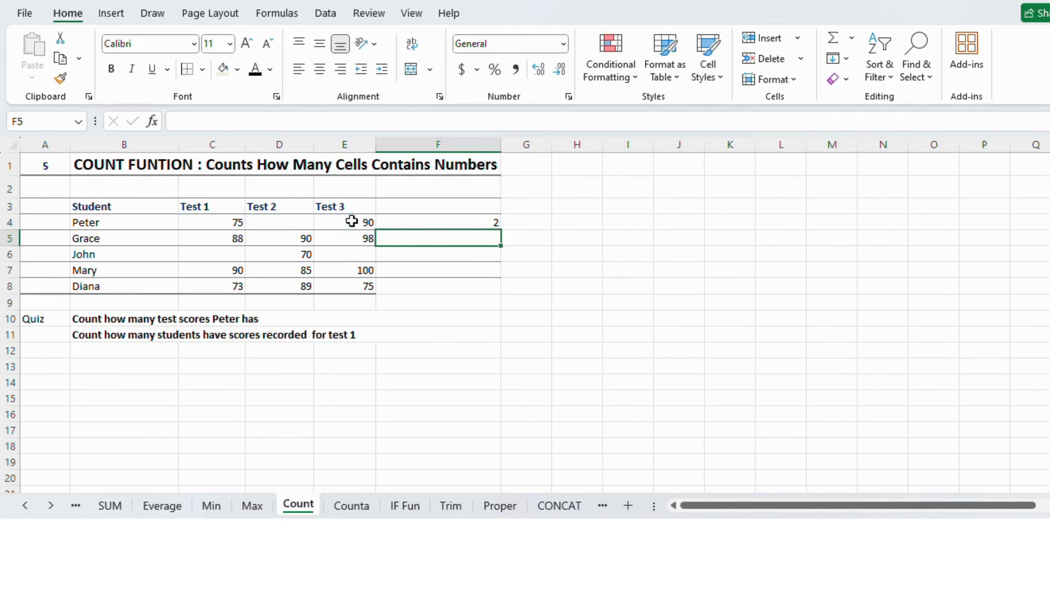
left_click(488, 222)
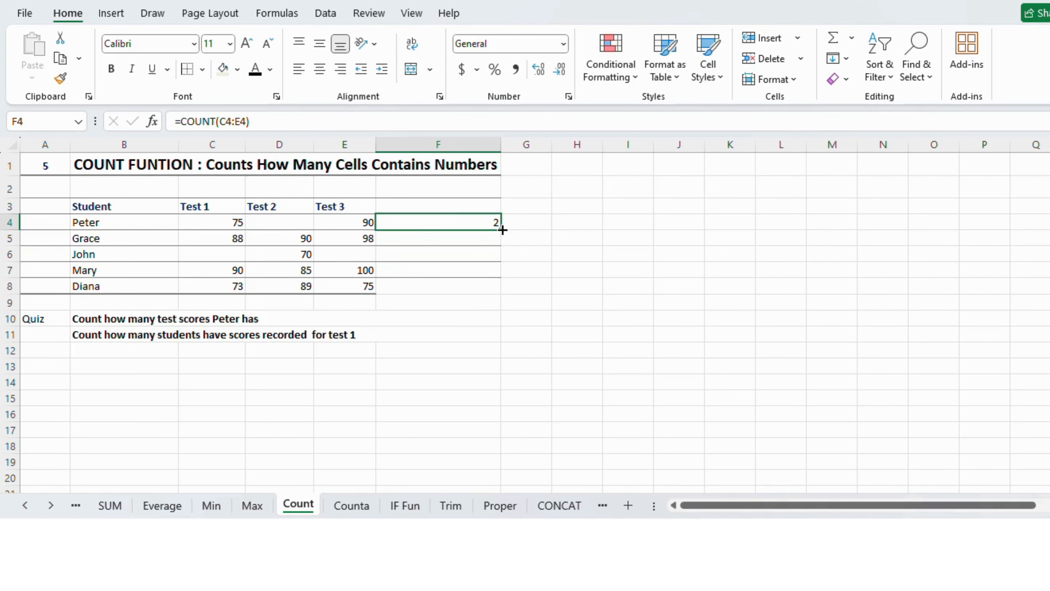
left_click_drag(502, 230, 500, 291)
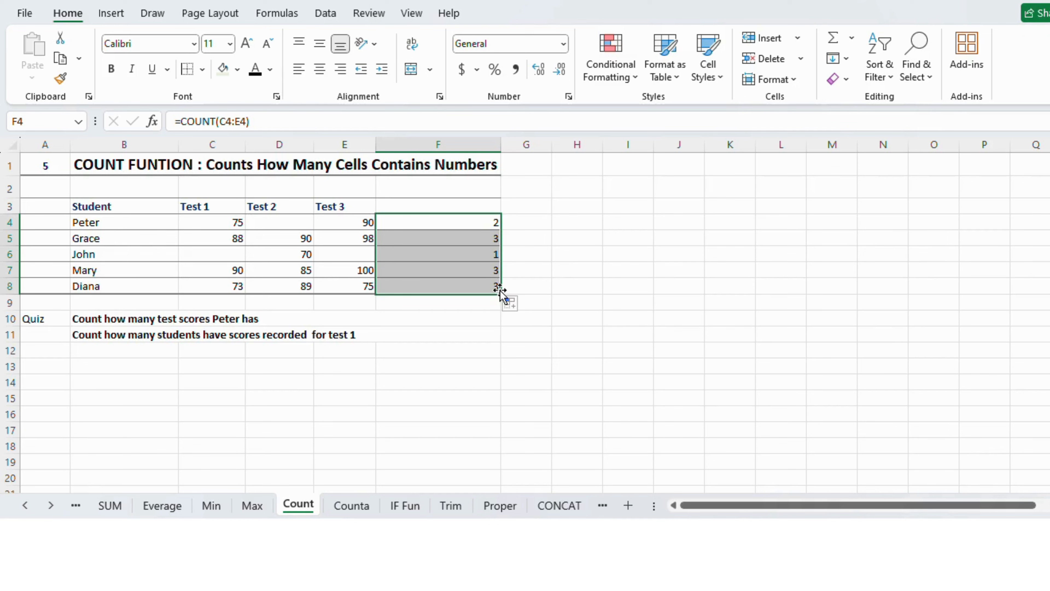
Count how many students have a Test 1 score in cell C9 with =COUNT(C4:C8).
left_click(222, 298)
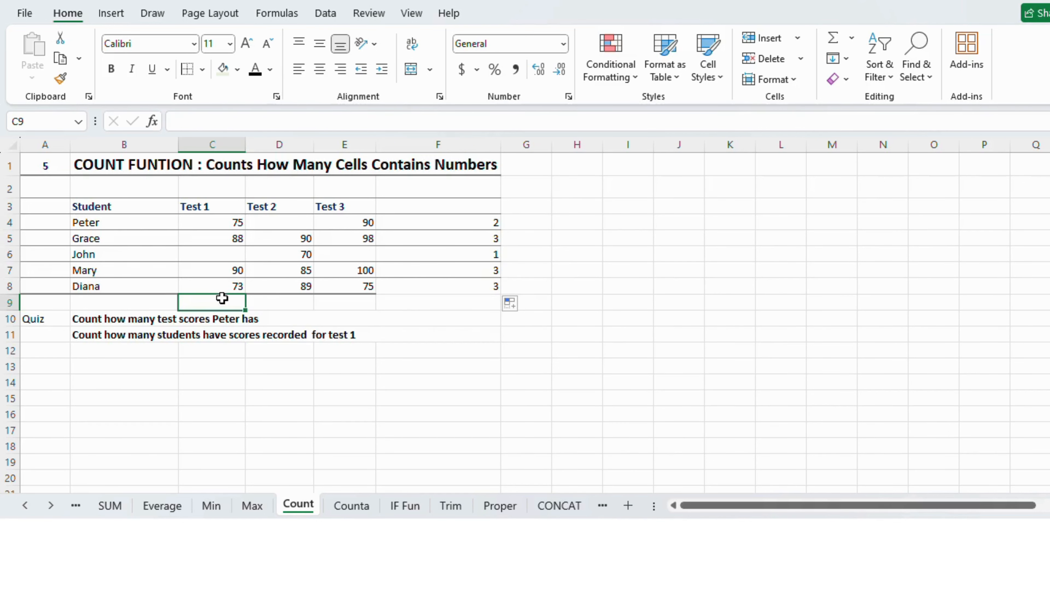
type("=")
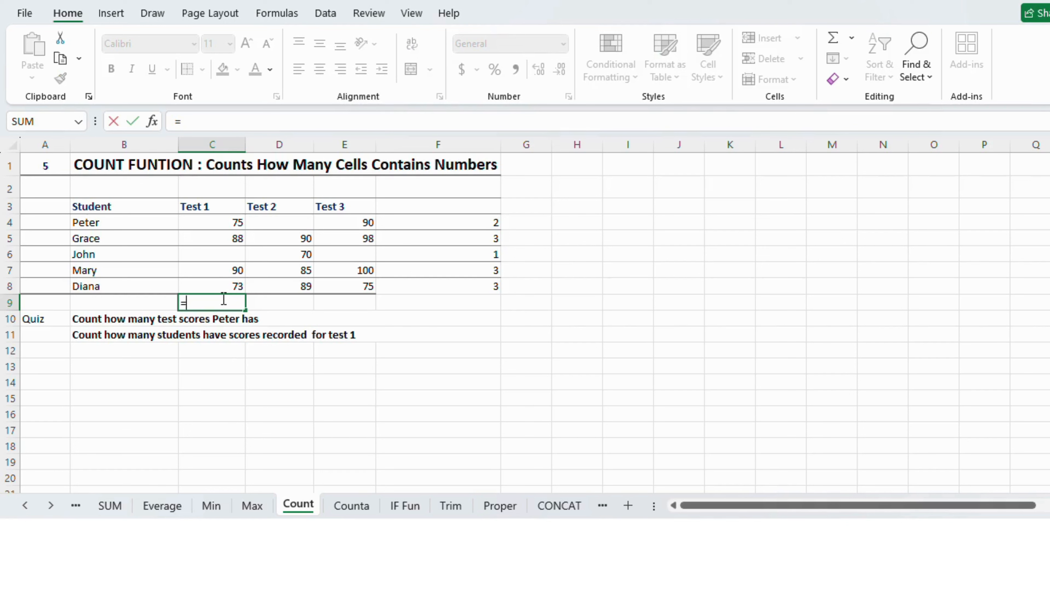
type("count")
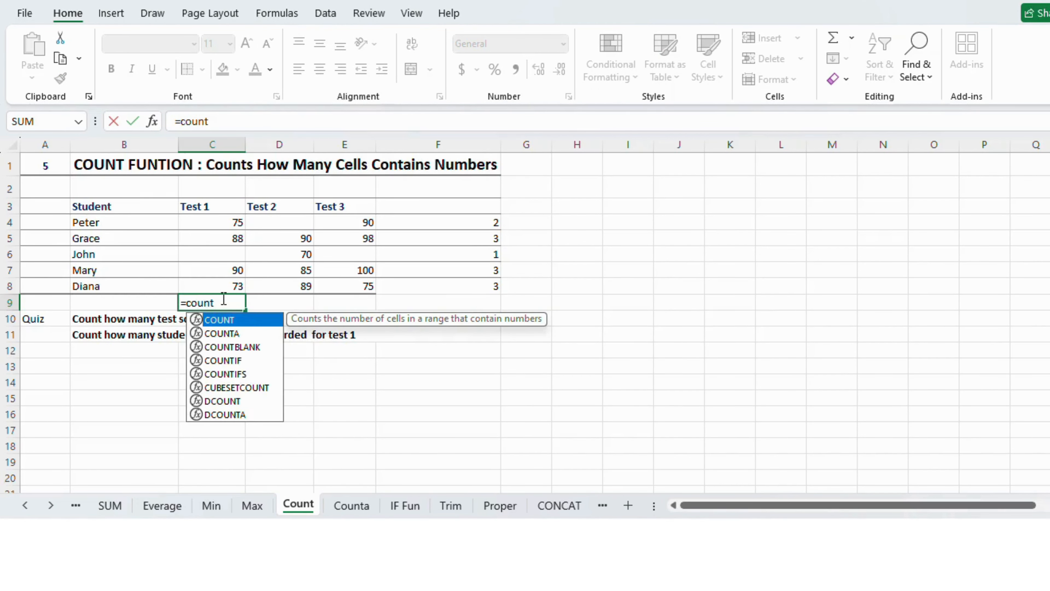
key("Tab")
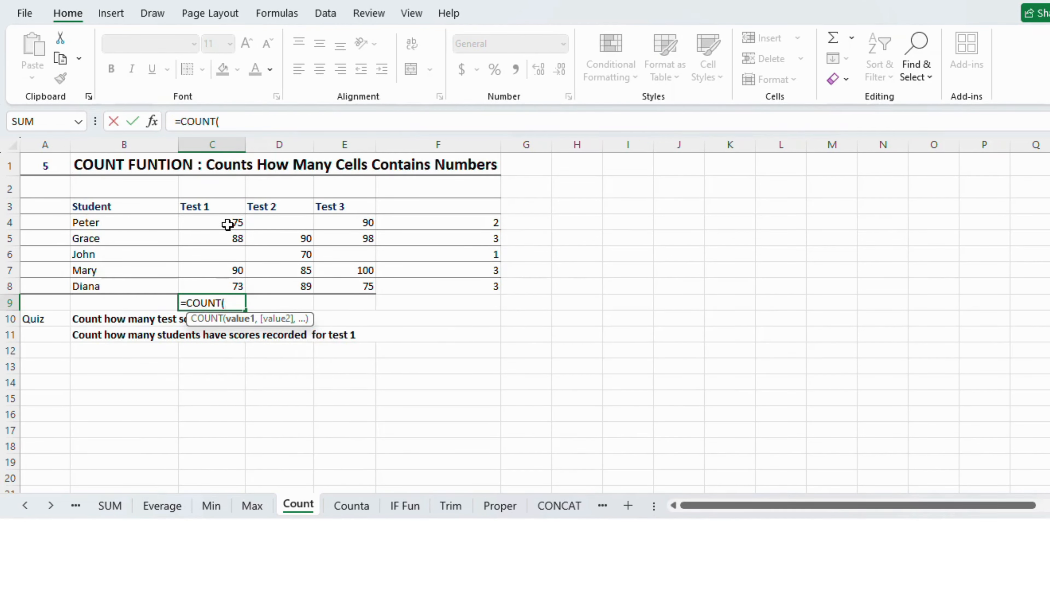
left_click_drag(227, 225, 232, 280)
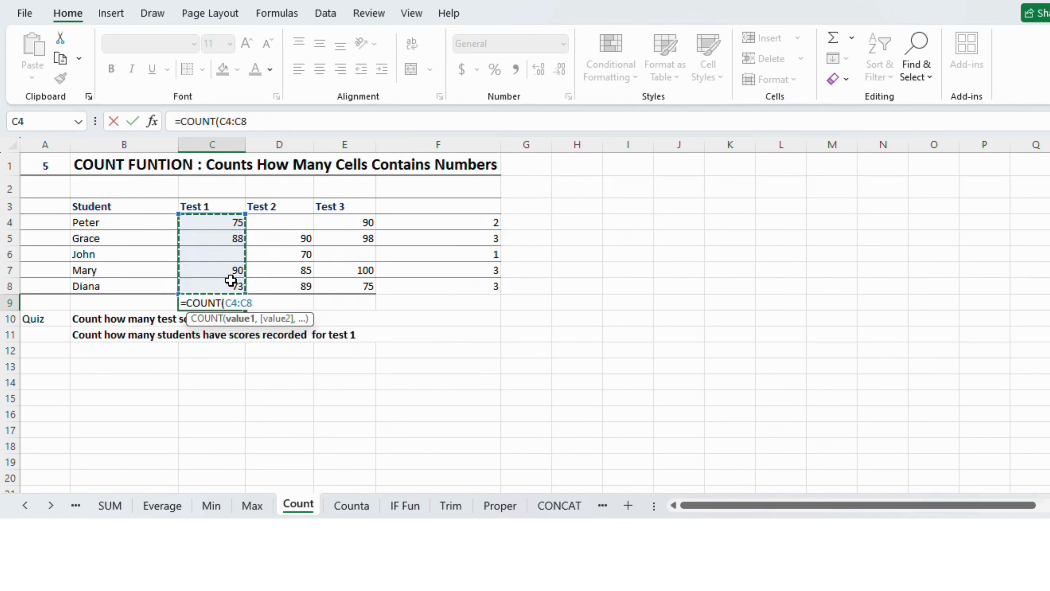
key("Return")
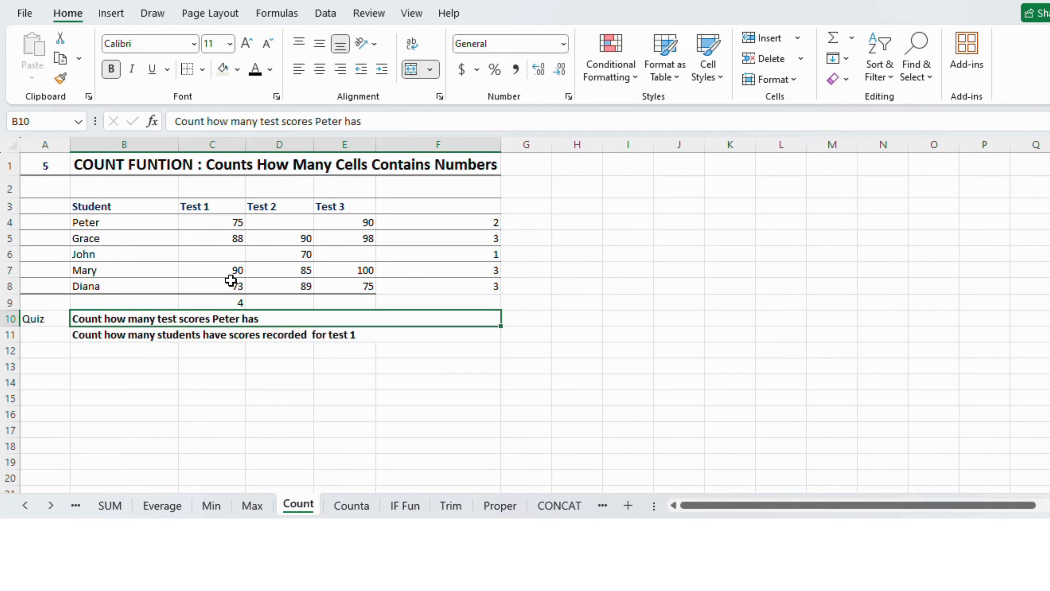
On the Counta sheet, enter =COUNTA(B4:F4) in G4 for the first employee's non-empty cells and fill the formula down to G8.
left_click(363, 507)
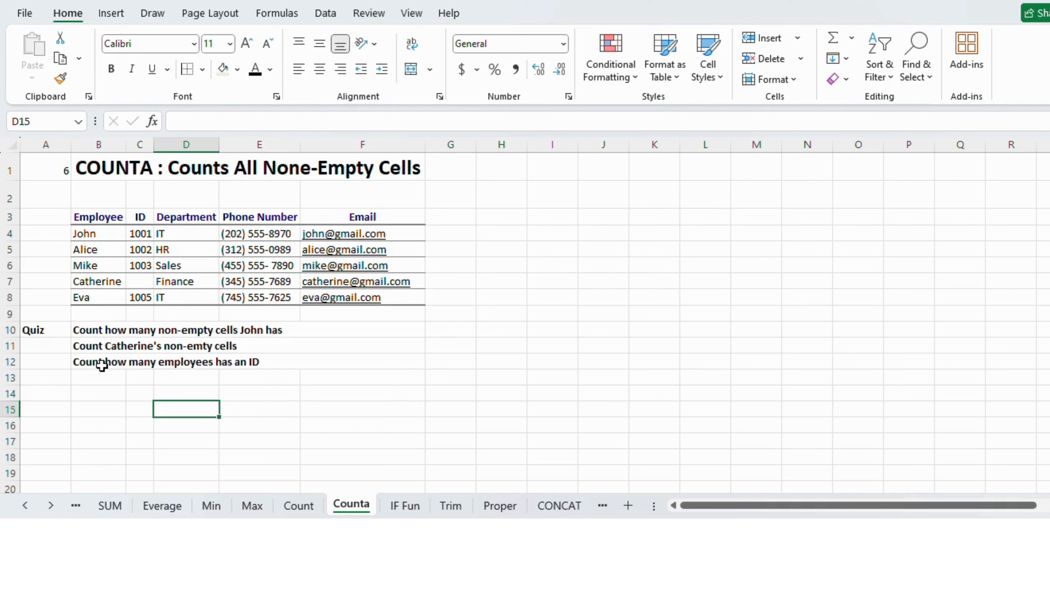
left_click(449, 237)
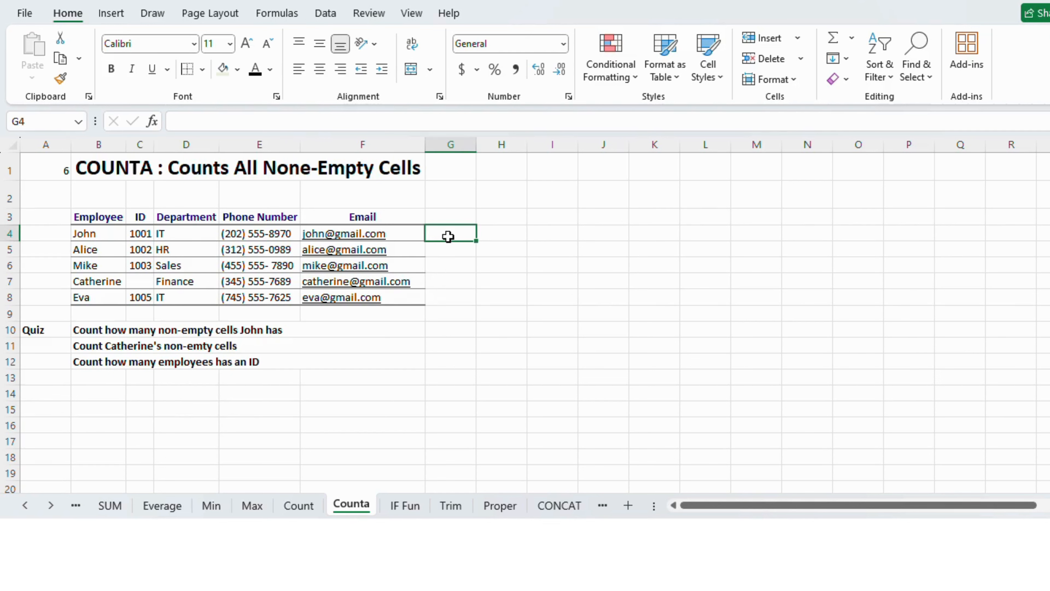
type("=")
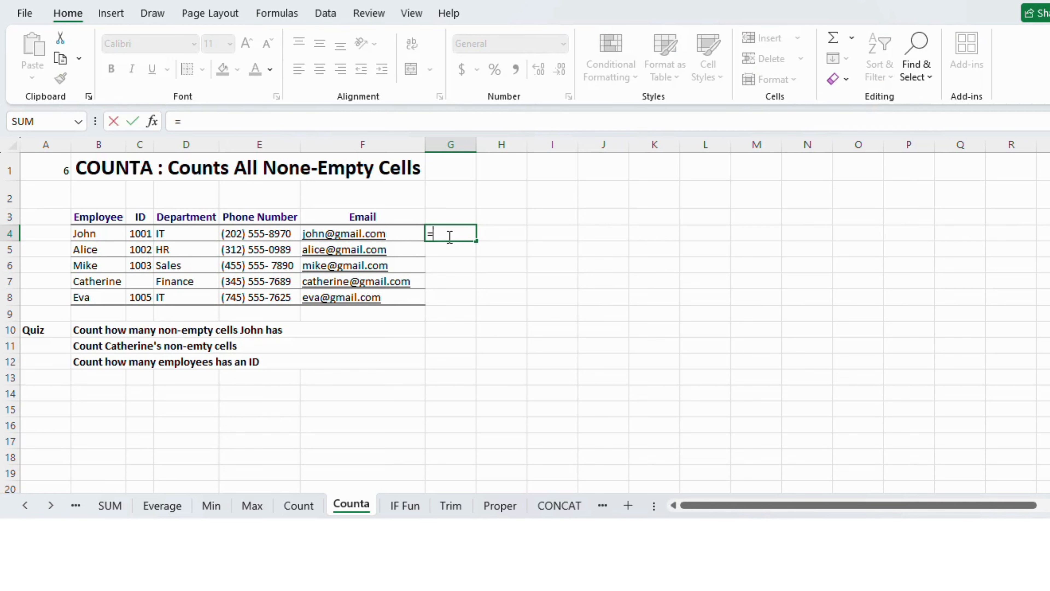
type("counta")
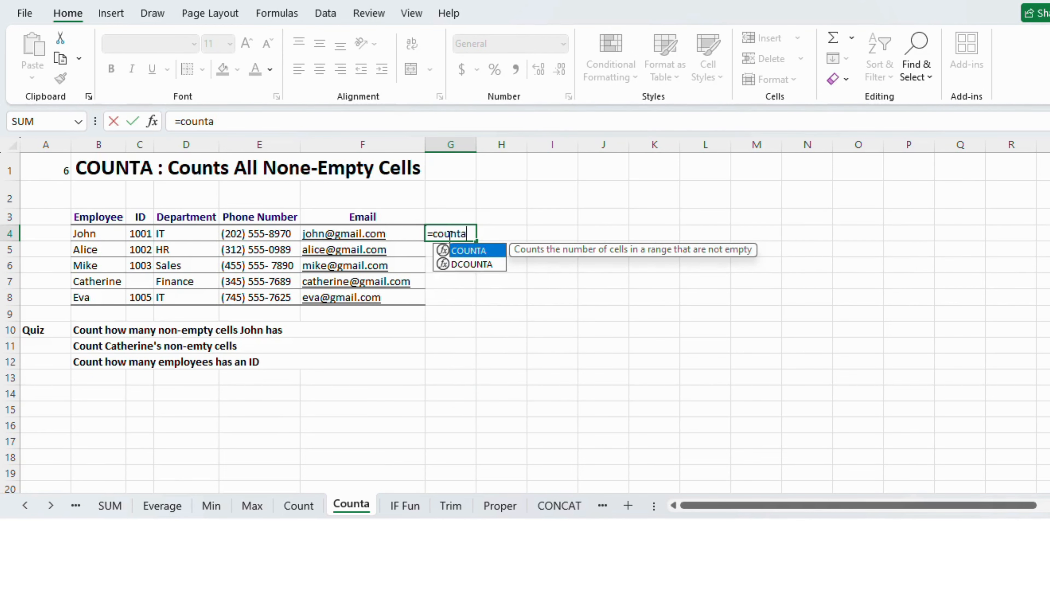
key("Tab")
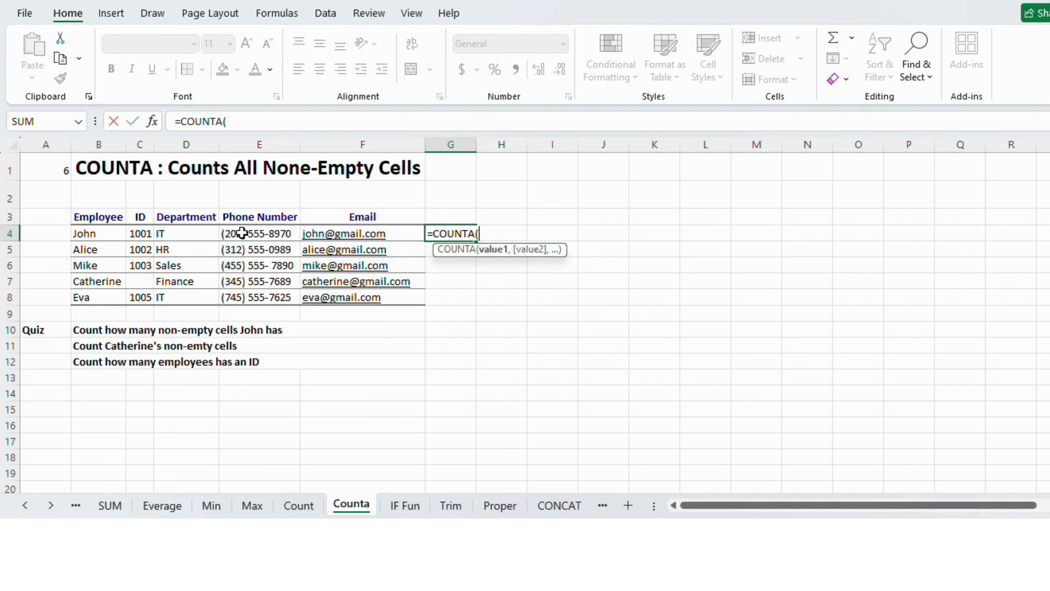
left_click(109, 235)
left_click_drag(108, 235, 315, 235)
key("Return")
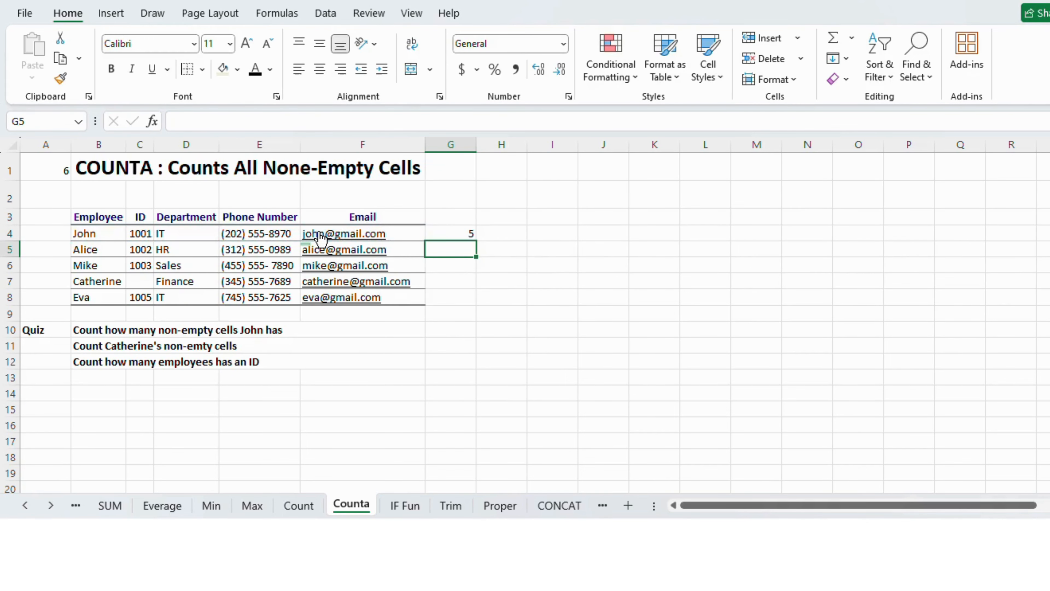
left_click(452, 230)
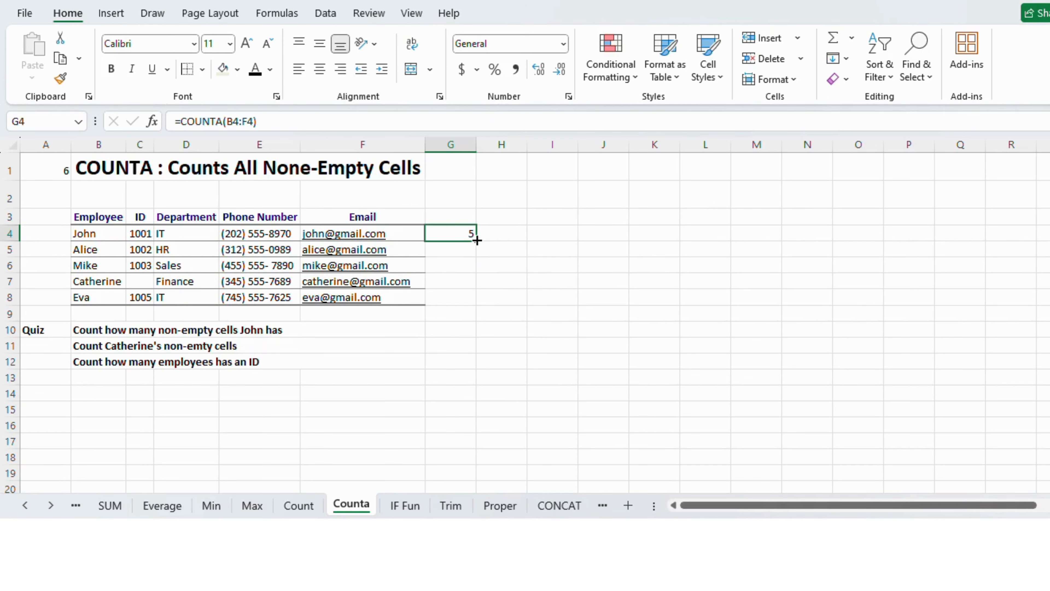
left_click_drag(478, 241, 479, 303)
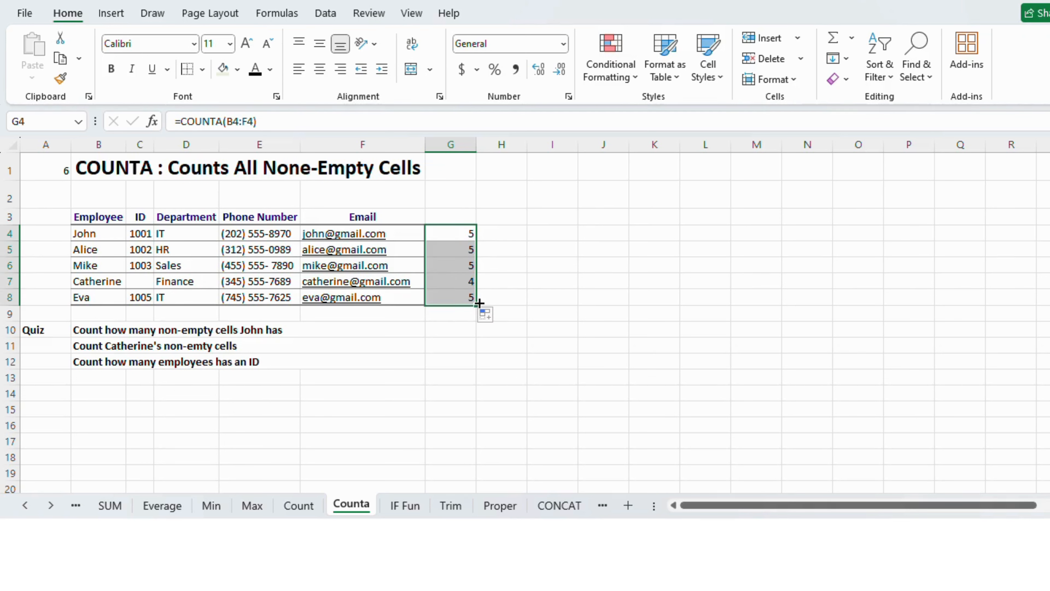
Count how many employees have an ID in cell C9 with =COUNTA(C4:C8).
left_click(141, 314)
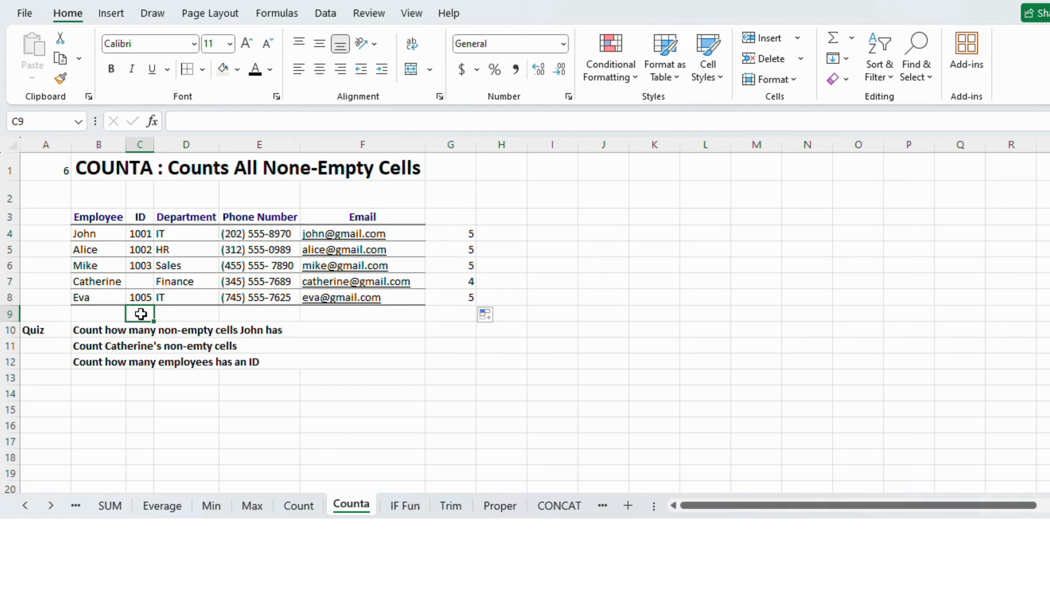
type("=")
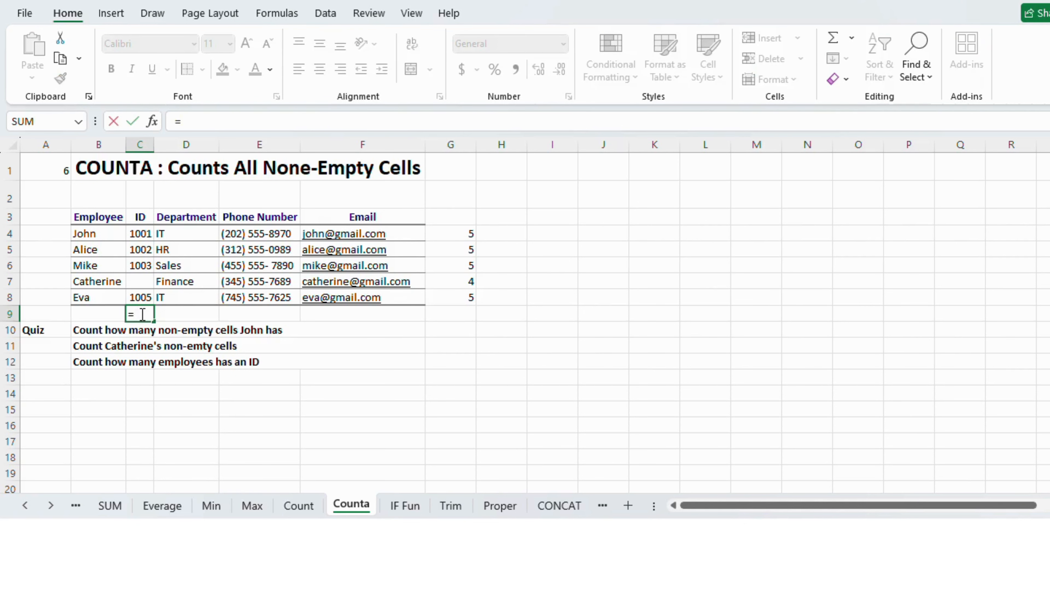
type("counta")
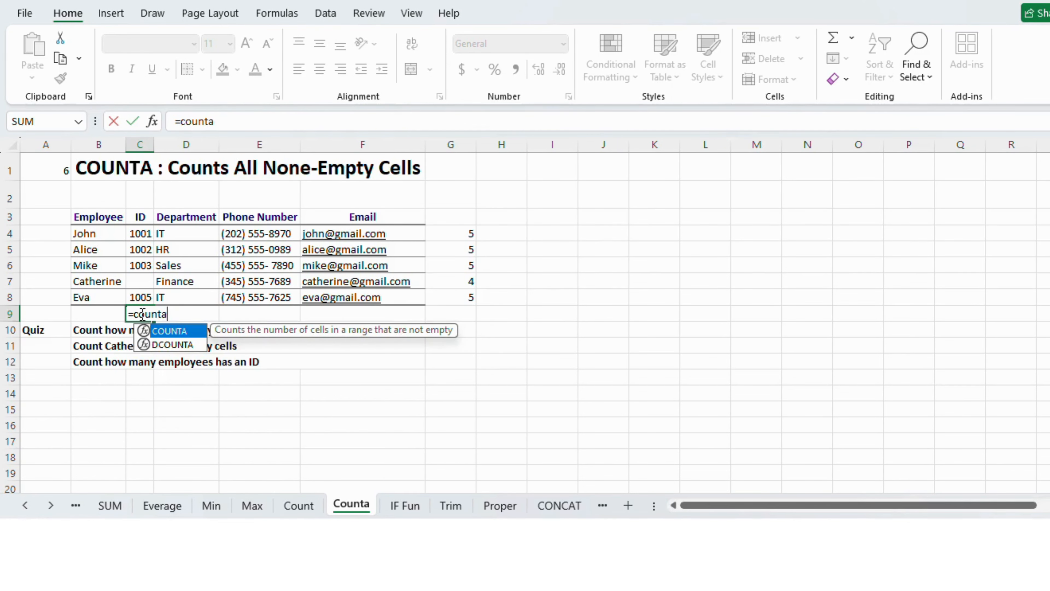
key("Tab")
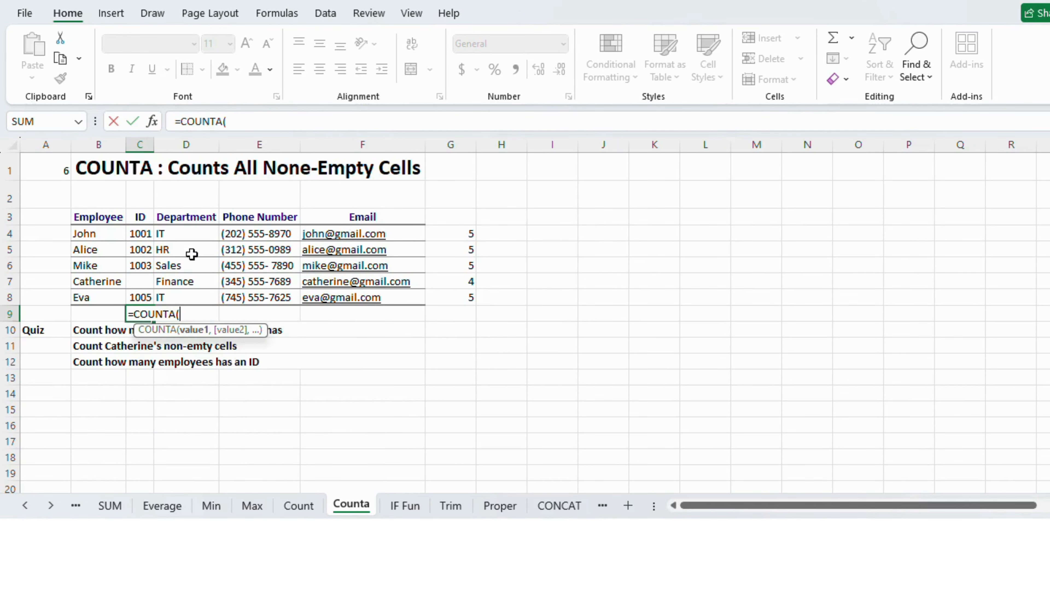
left_click_drag(144, 229, 142, 298)
key("Return")
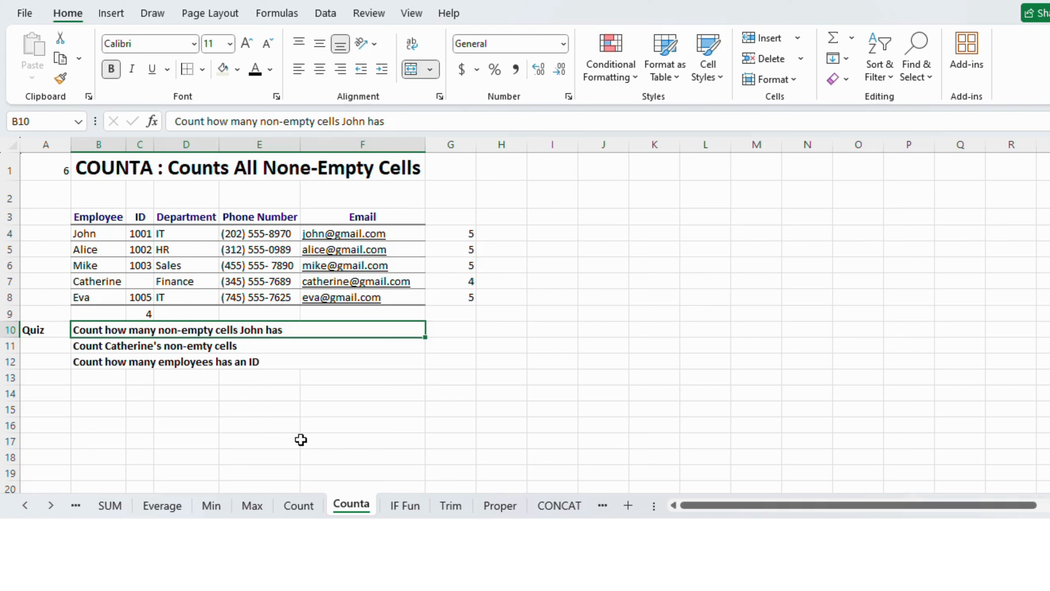
On the IF Fun sheet, enter =IF(C4>50,"pass","fail") in D4 for the first student's result and fill the formula down to D8.
left_click(405, 506)
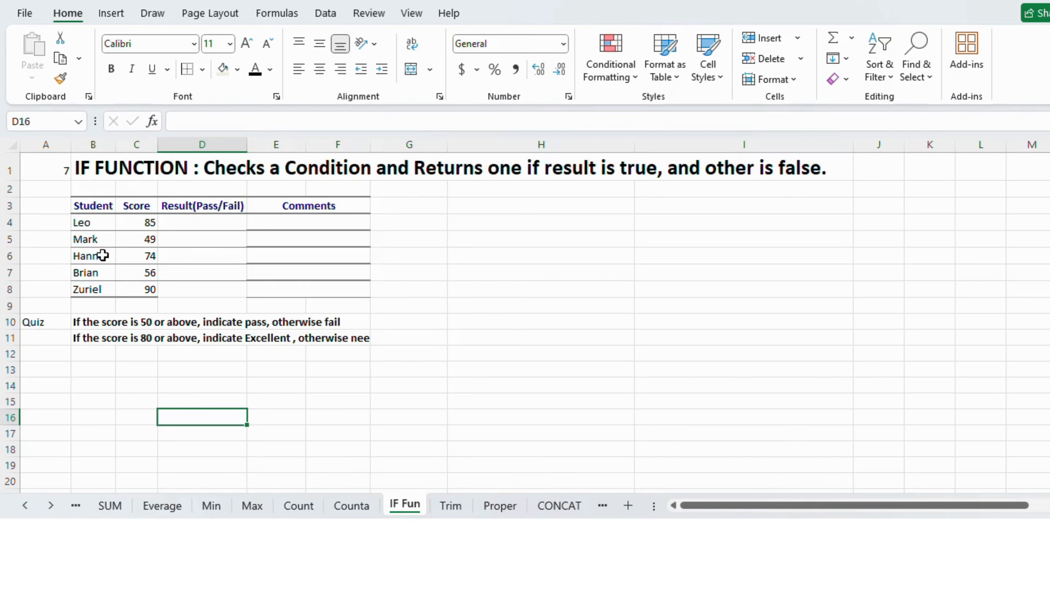
left_click(183, 225)
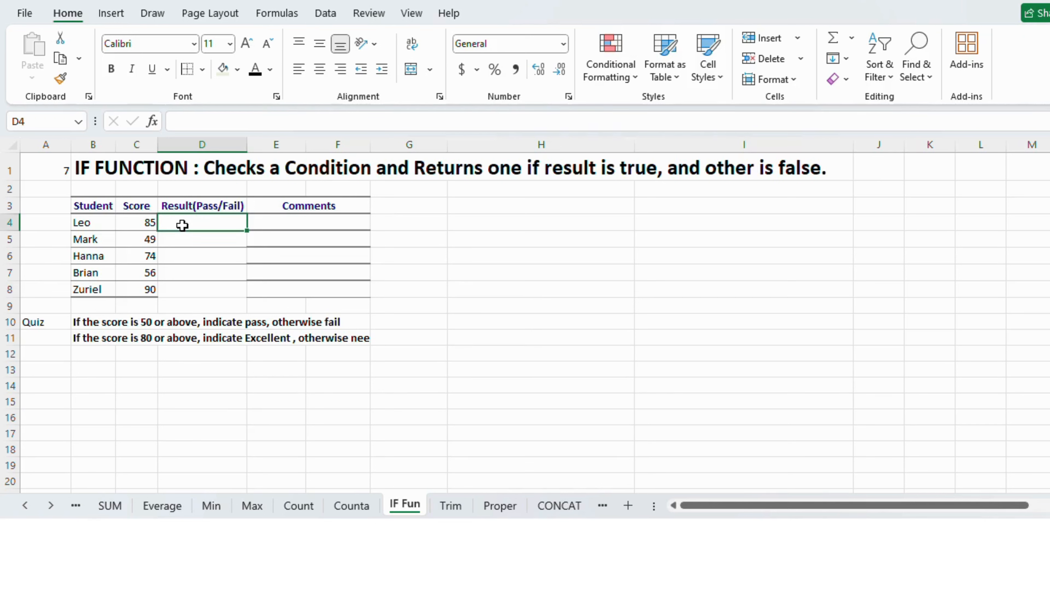
type("=i")
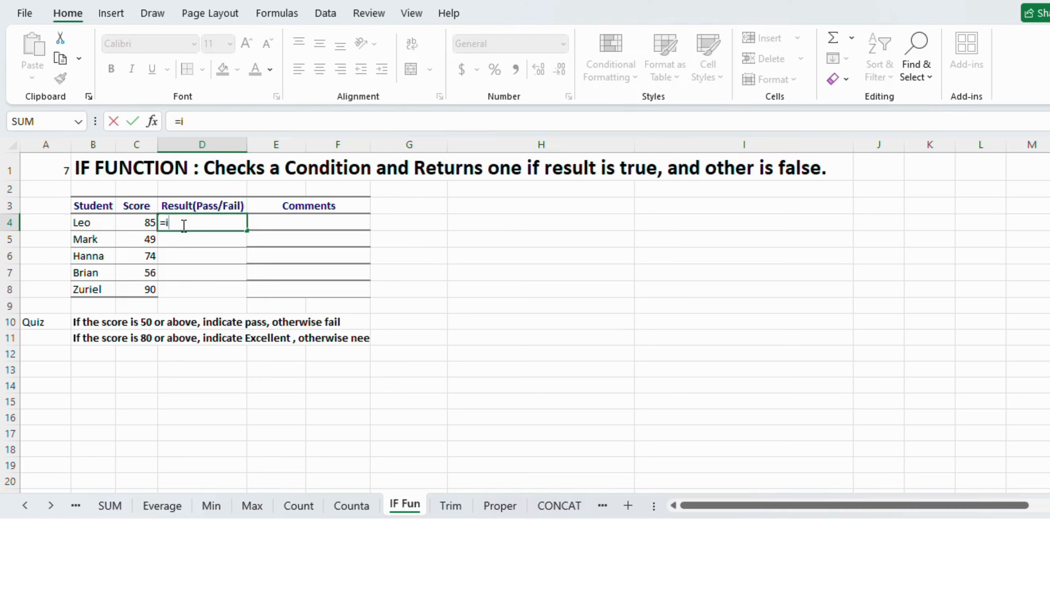
type("f")
key("Tab")
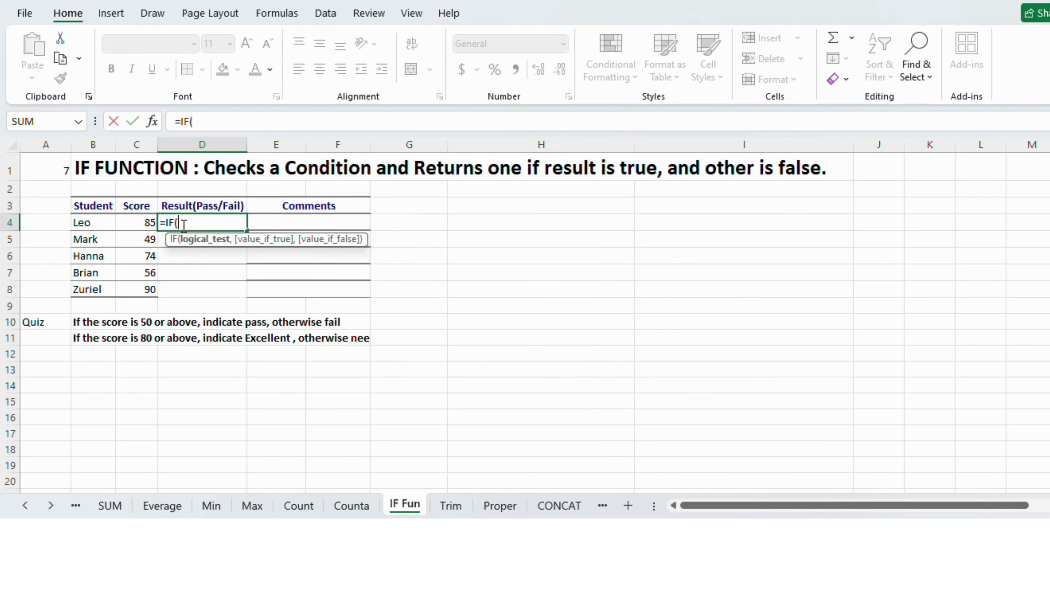
left_click(142, 223)
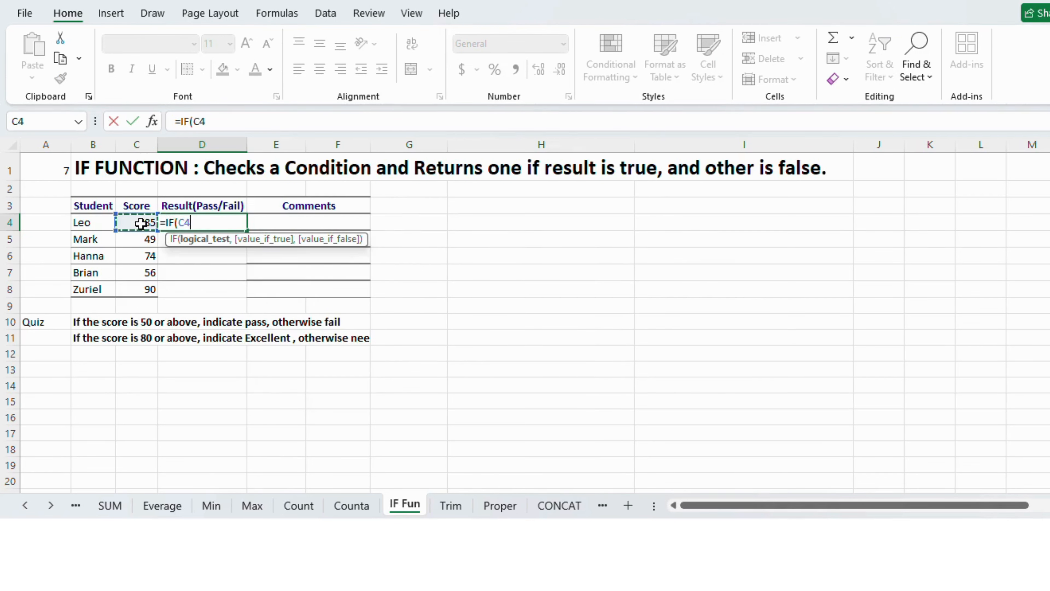
type(">50,")
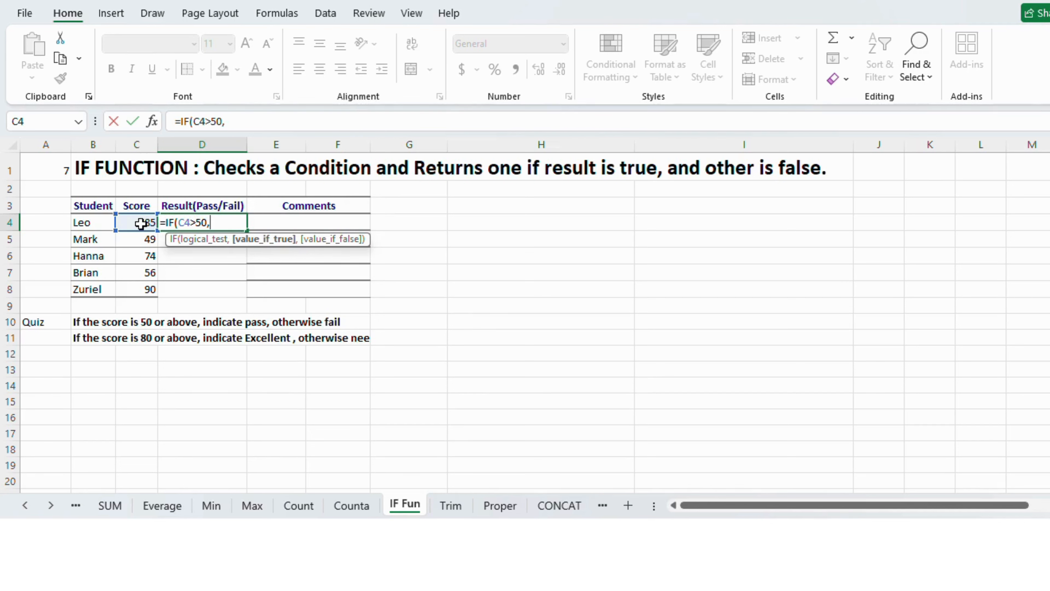
type("\"pass\",")
type("\"fail")
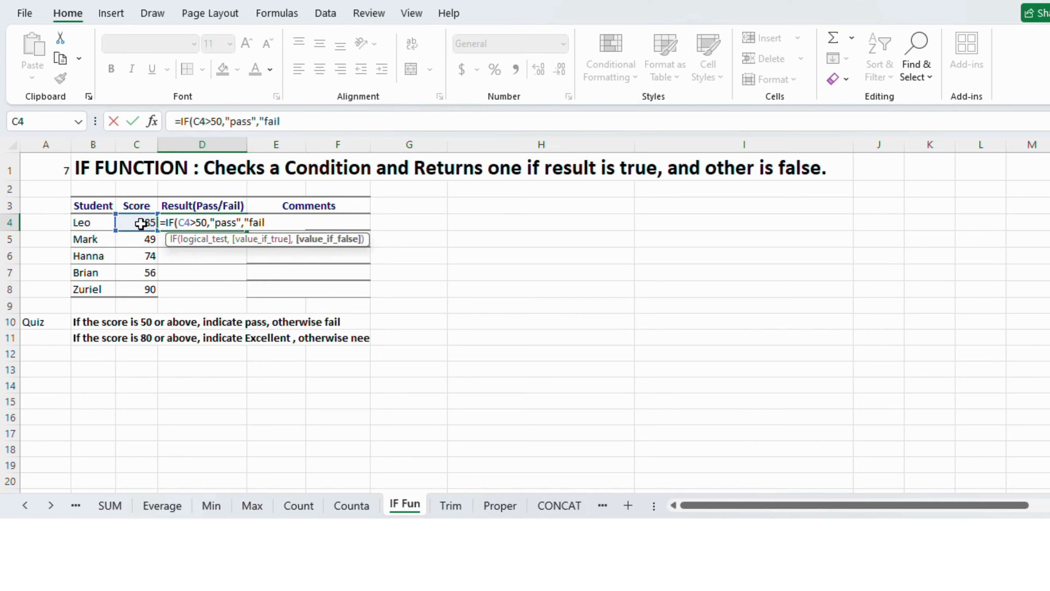
type("\"")
key("Return")
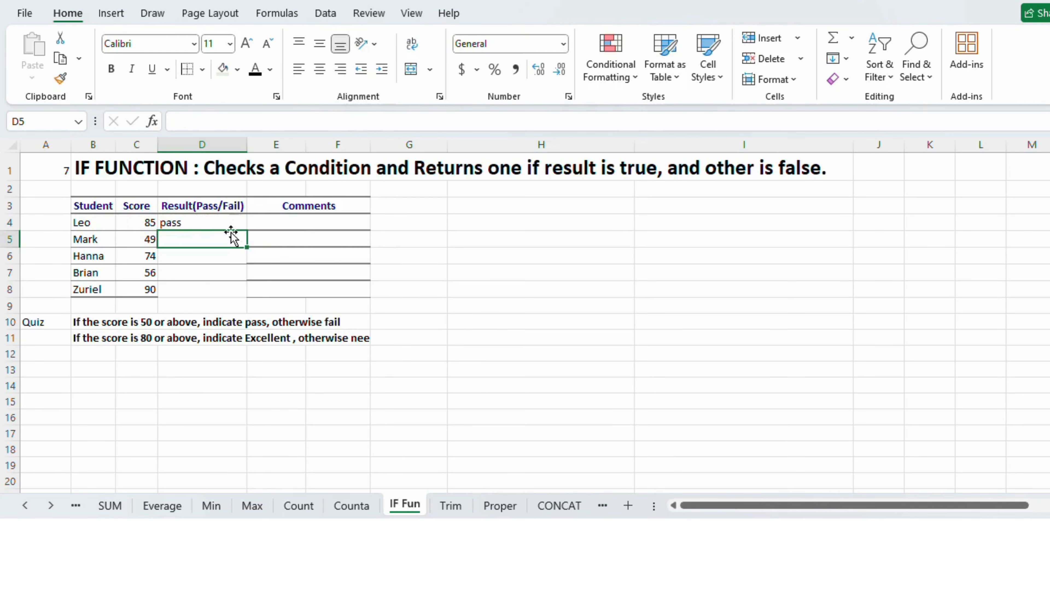
left_click(229, 224)
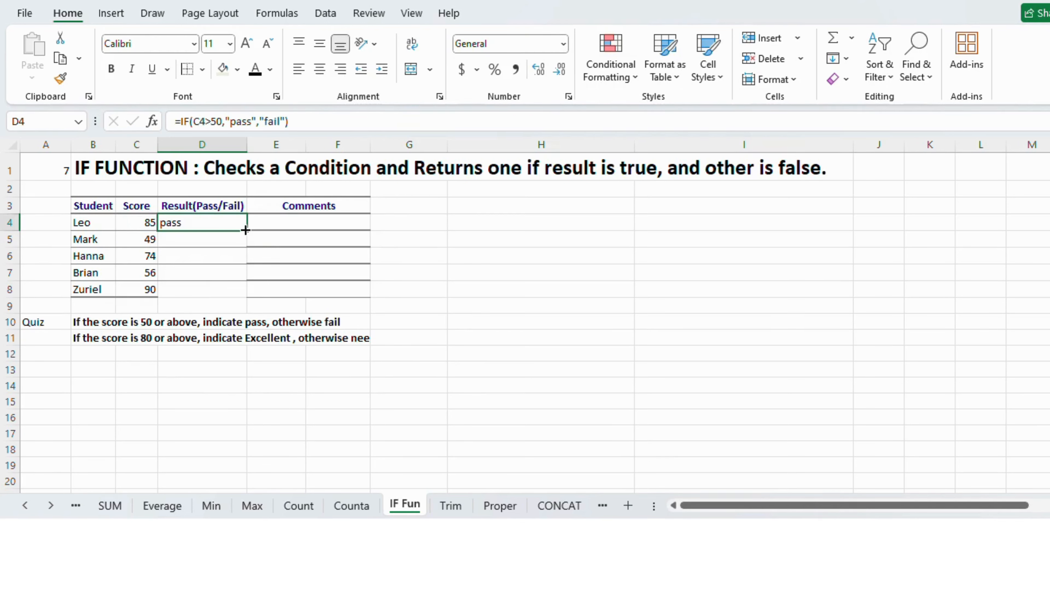
left_click_drag(247, 230, 246, 291)
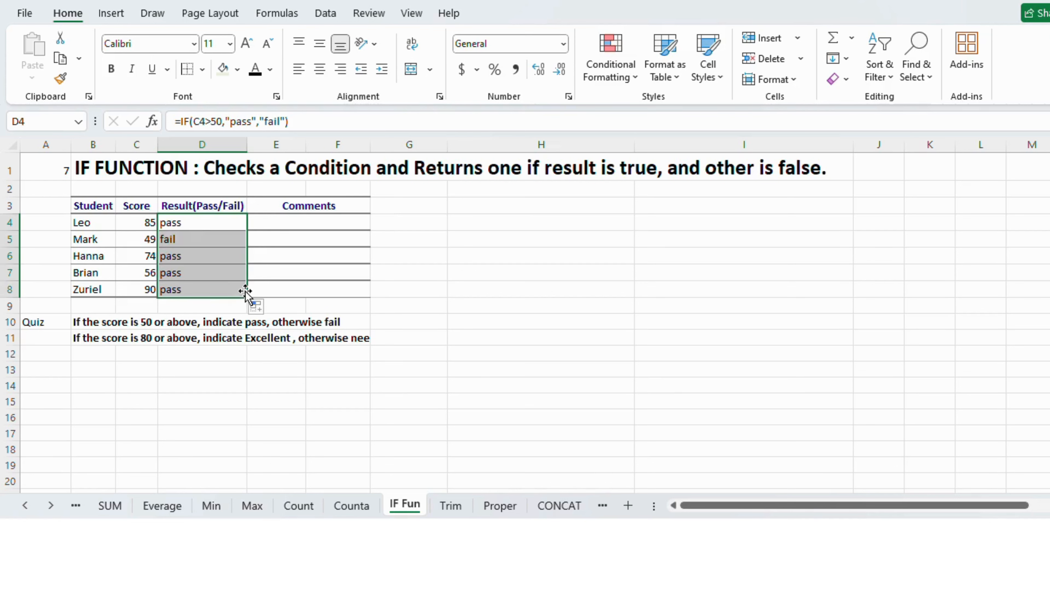
Enter =IF(C4>80,"excellent","needs to work hard") in E4 for the first student's comment and fill the formula down to row 8.
left_click(300, 226)
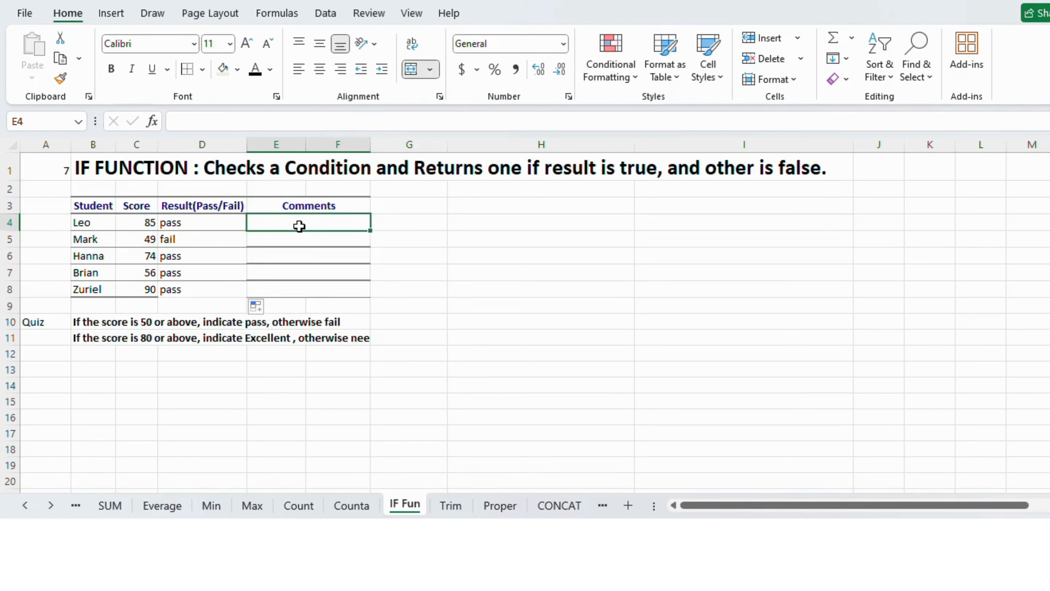
type("=if")
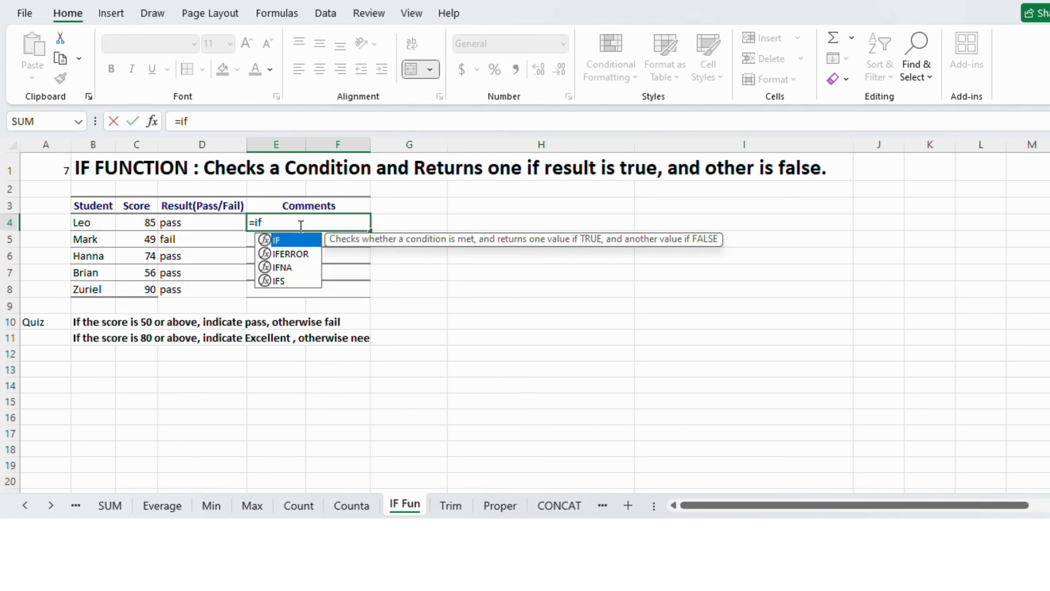
key("Tab")
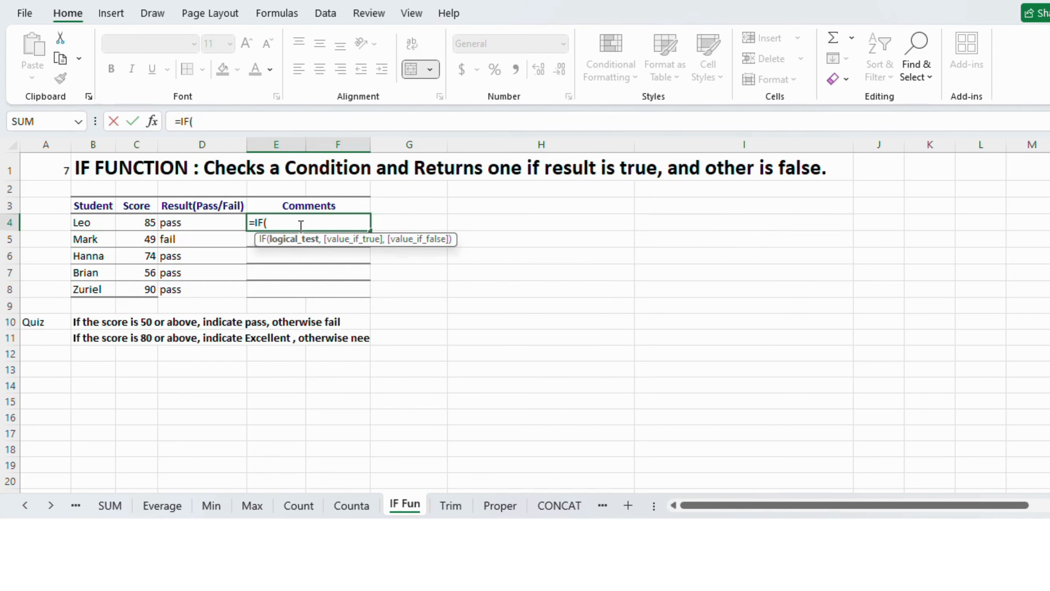
left_click(148, 224)
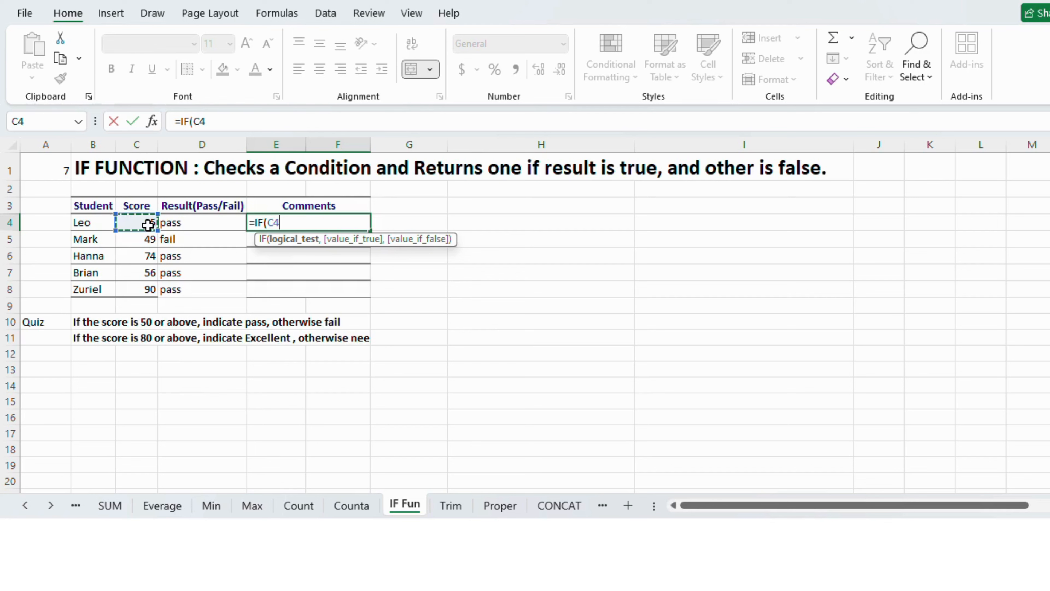
type(">80,")
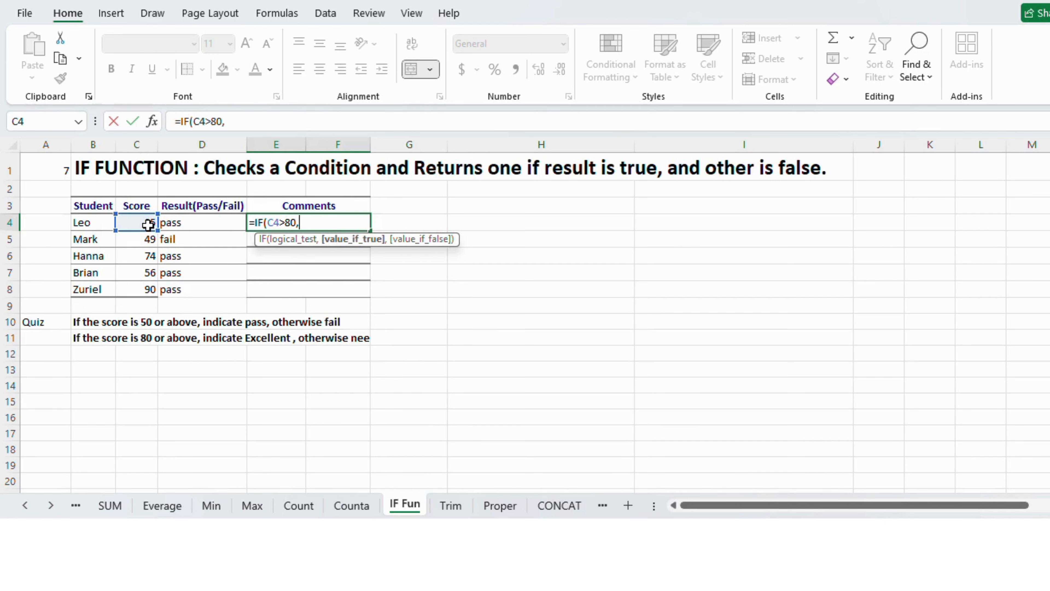
type("\"excelle")
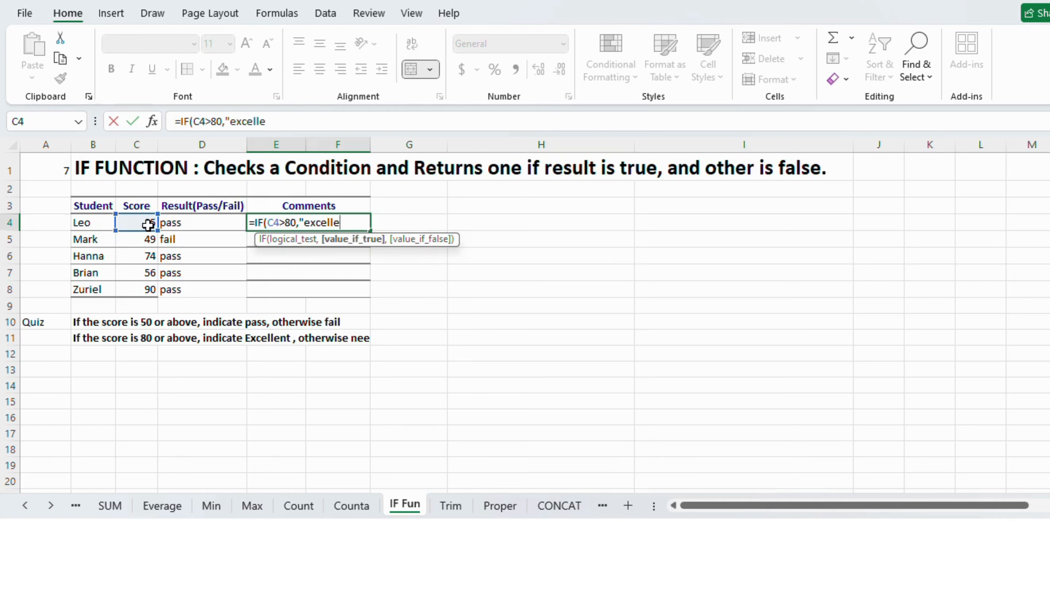
type("b")
key("BackSpace")
type("nt\",")
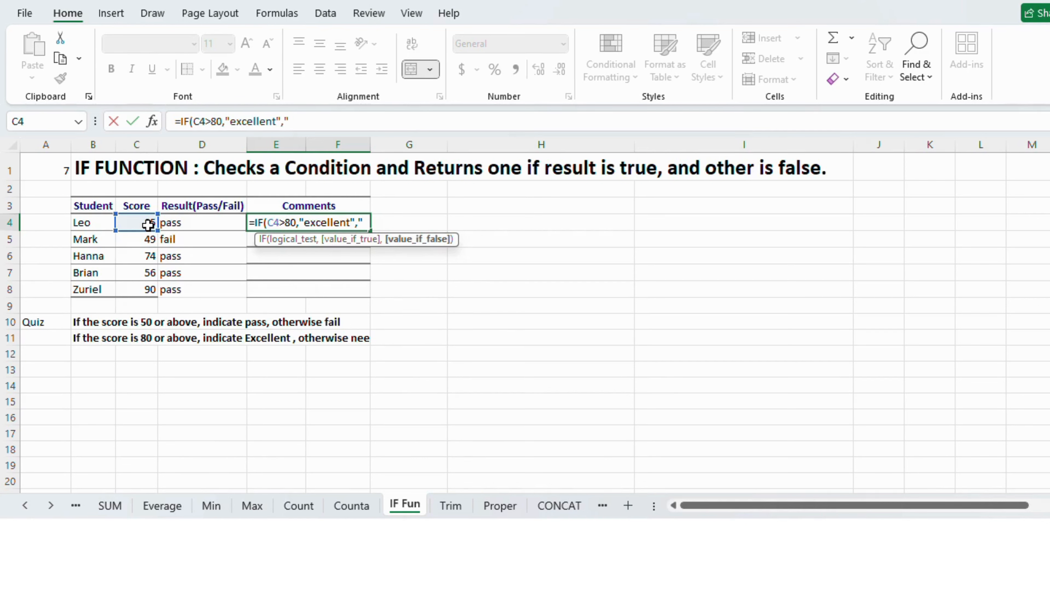
type("\"needs to work ")
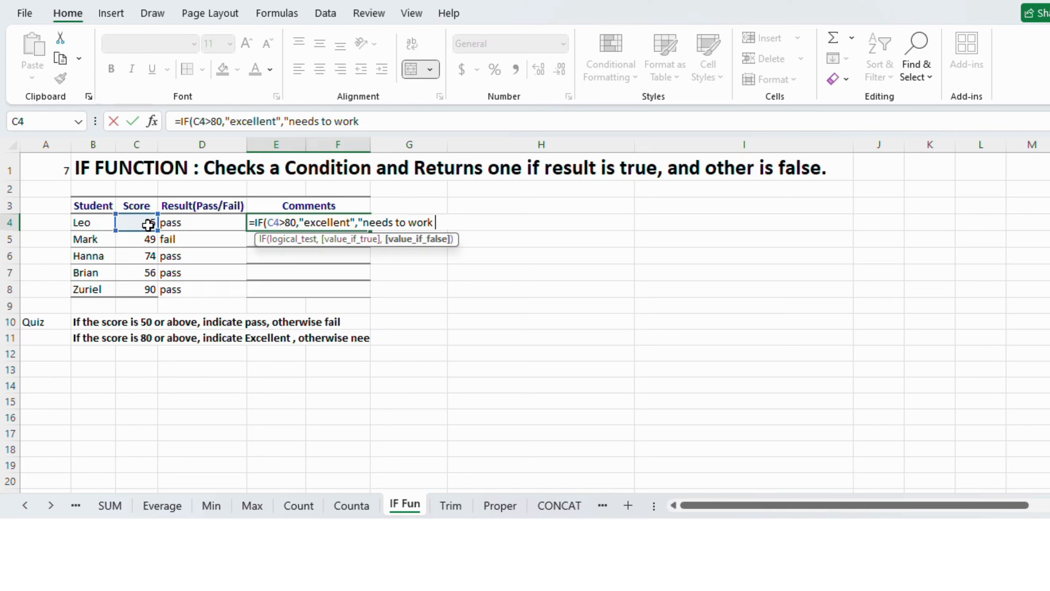
type("hard\"")
key("Return")
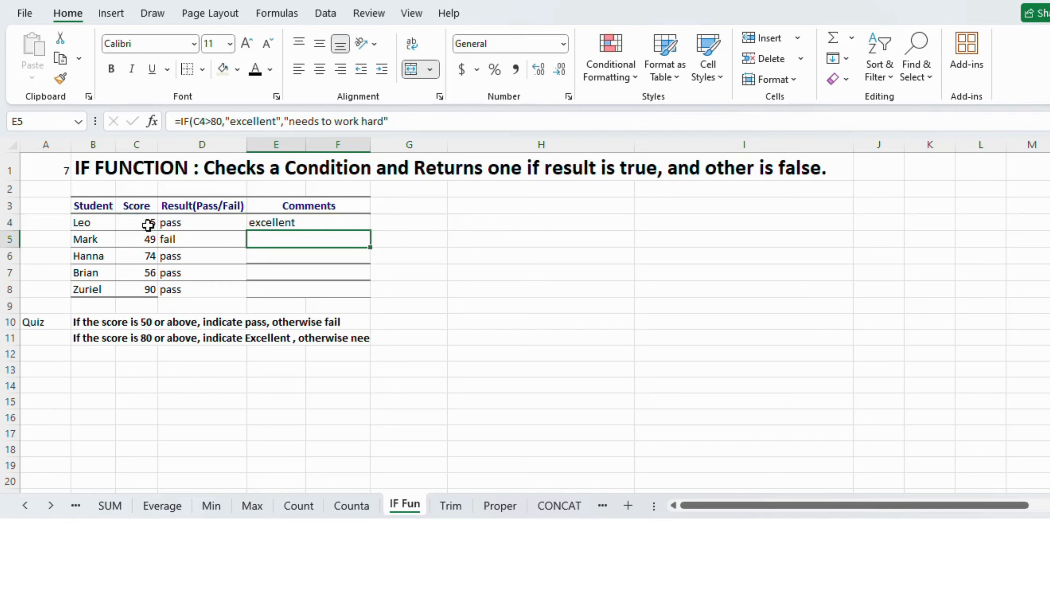
left_click(284, 219)
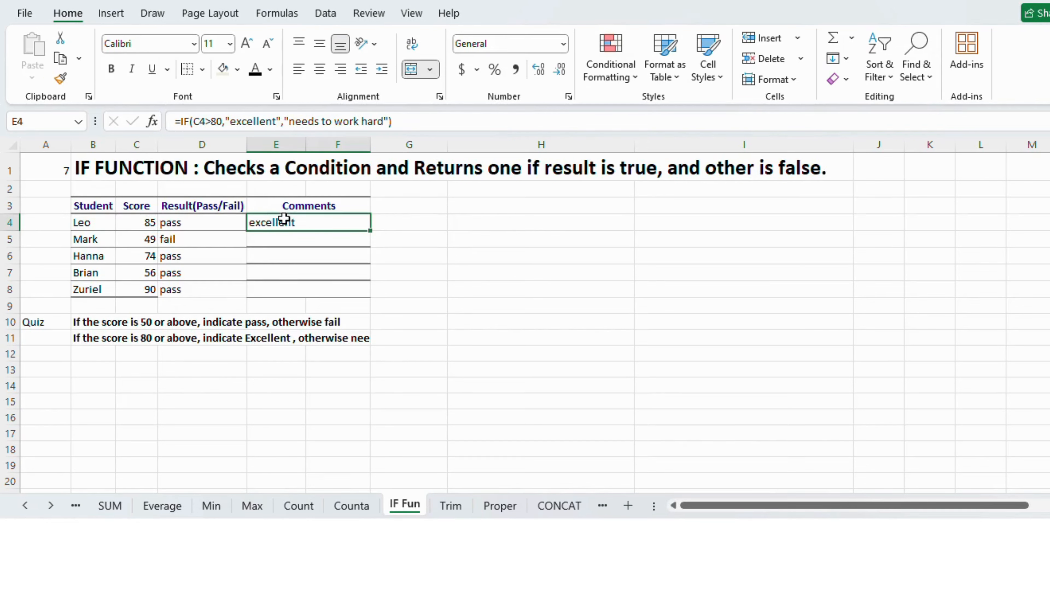
left_click_drag(369, 229, 370, 295)
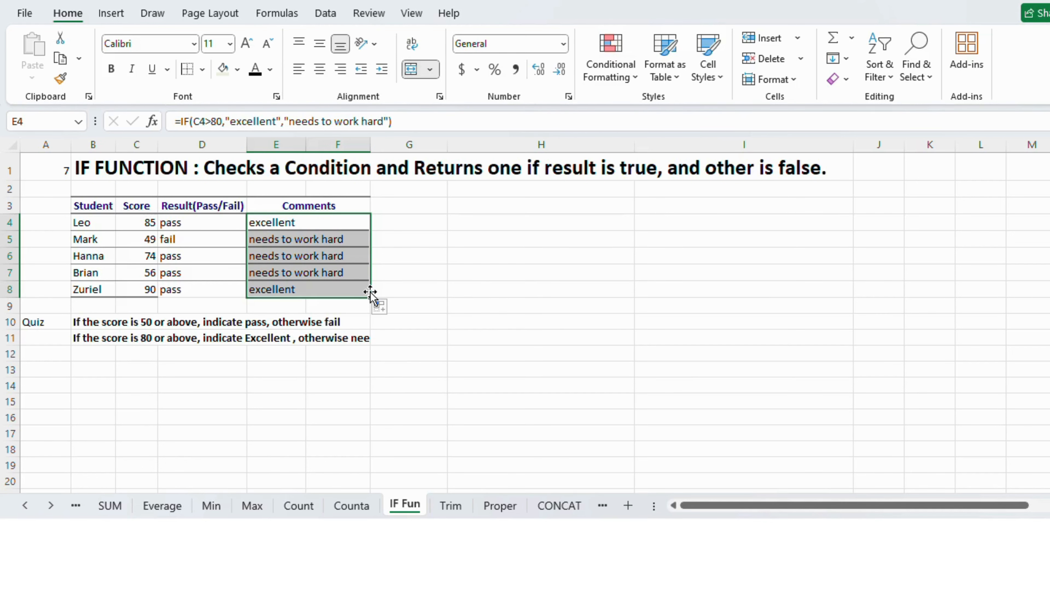
On the Trim sheet, enter =TRIM(B4) in C4 to clean the first employee's name and fill the formula down to C8.
left_click(448, 508)
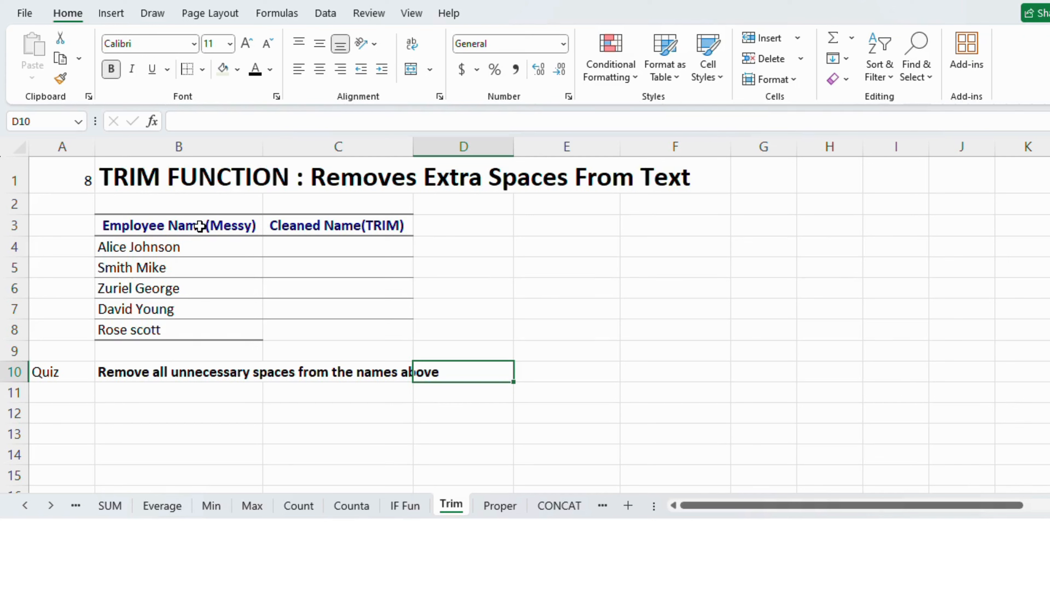
left_click(329, 251)
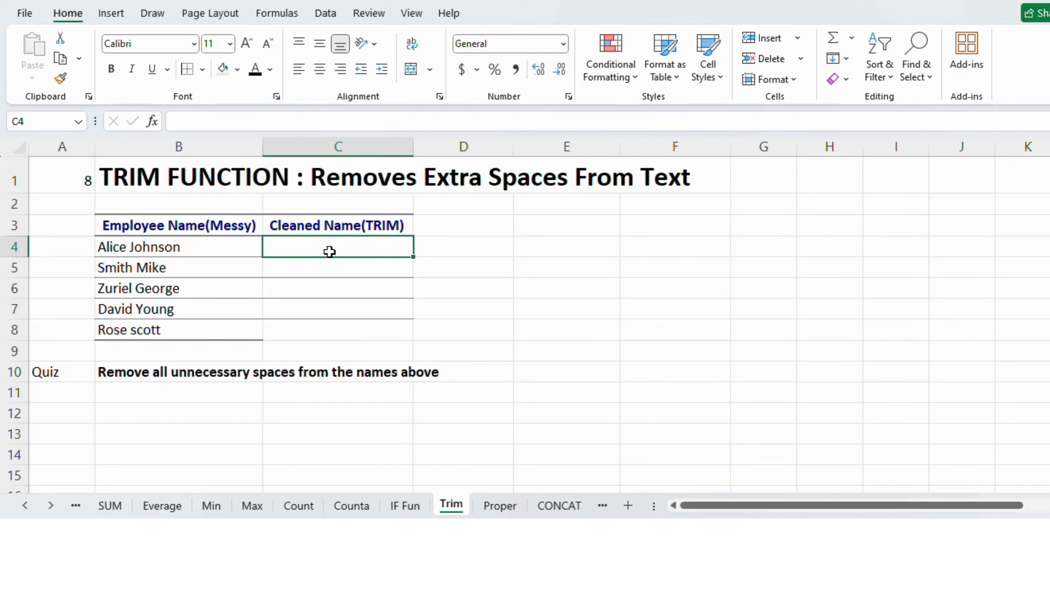
type("=")
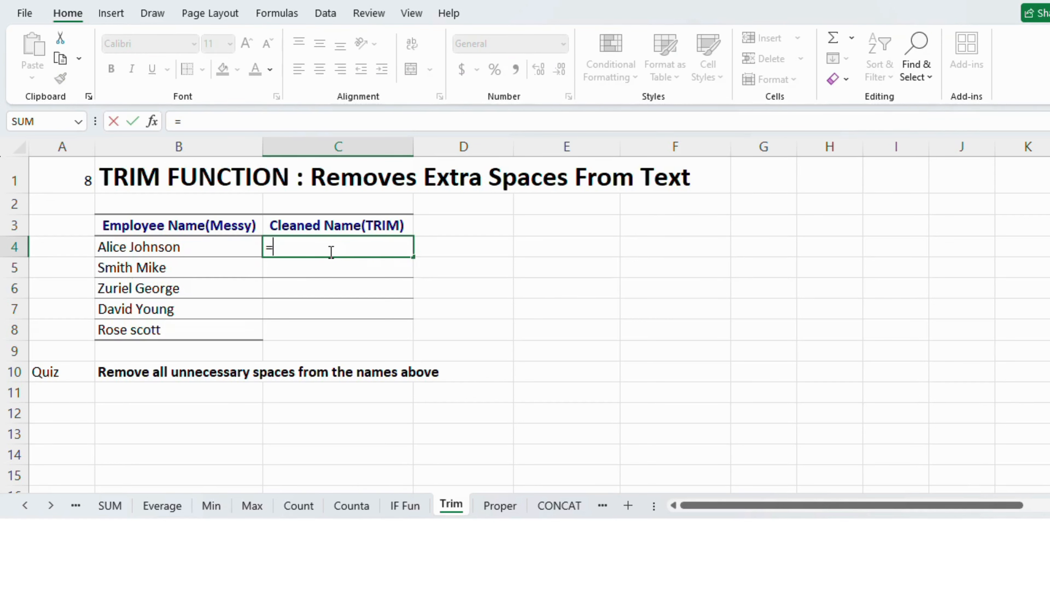
type("trim")
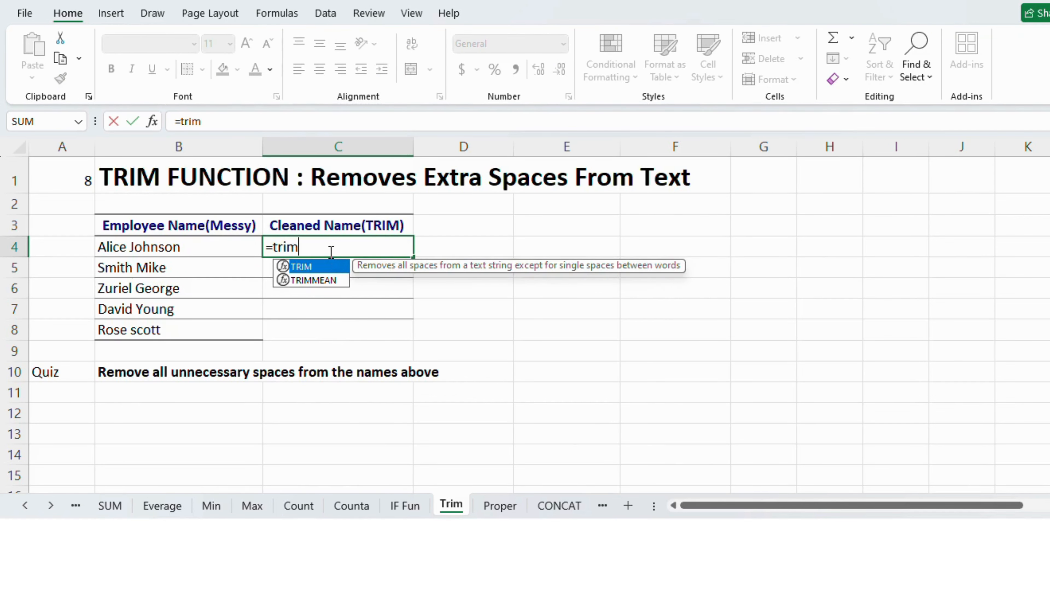
key("Tab")
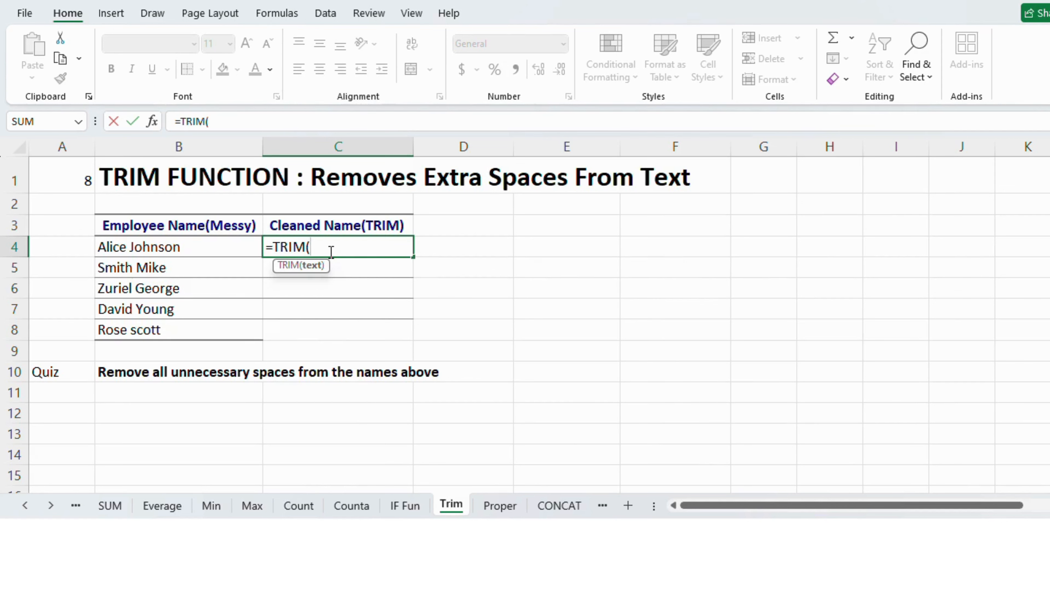
left_click(200, 247)
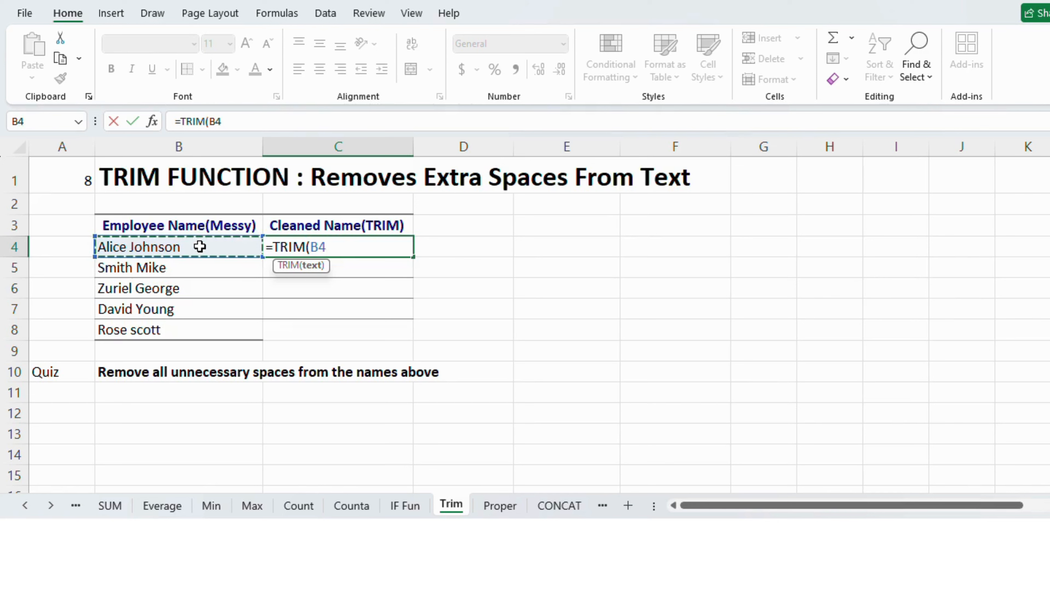
key("Return")
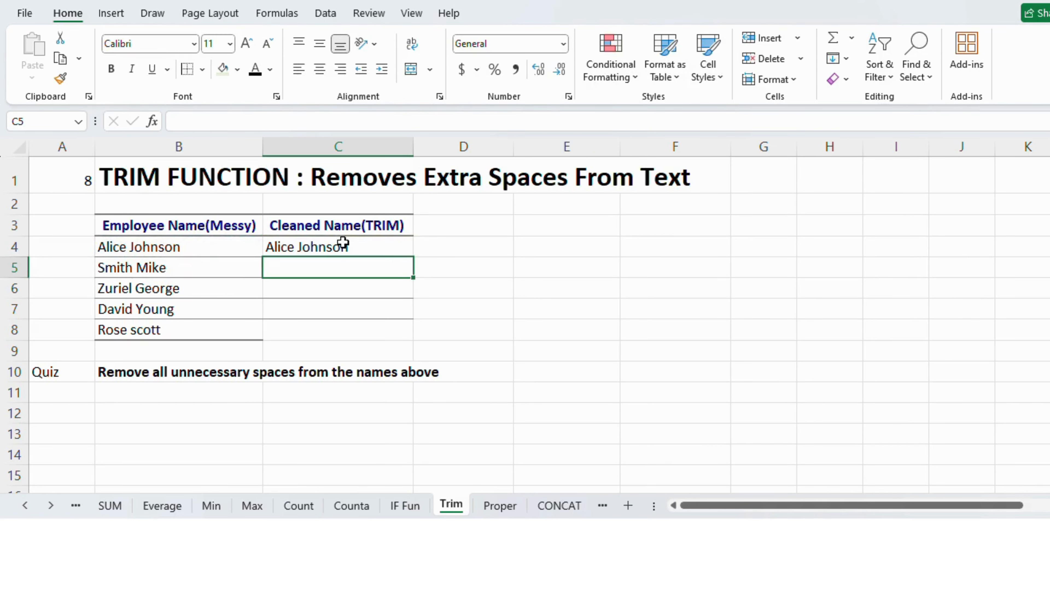
left_click(343, 244)
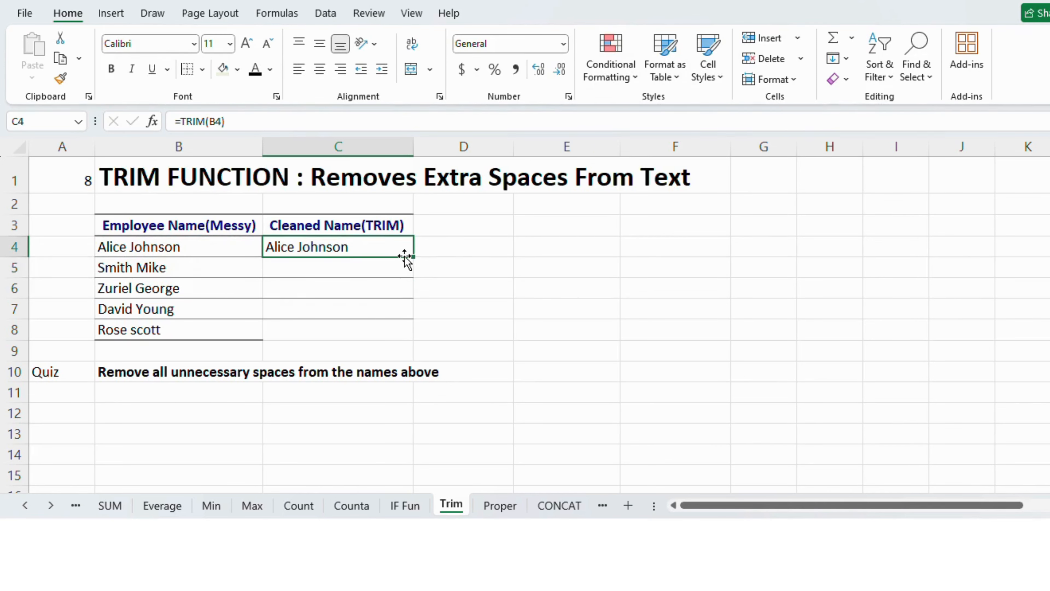
left_click_drag(411, 257, 414, 333)
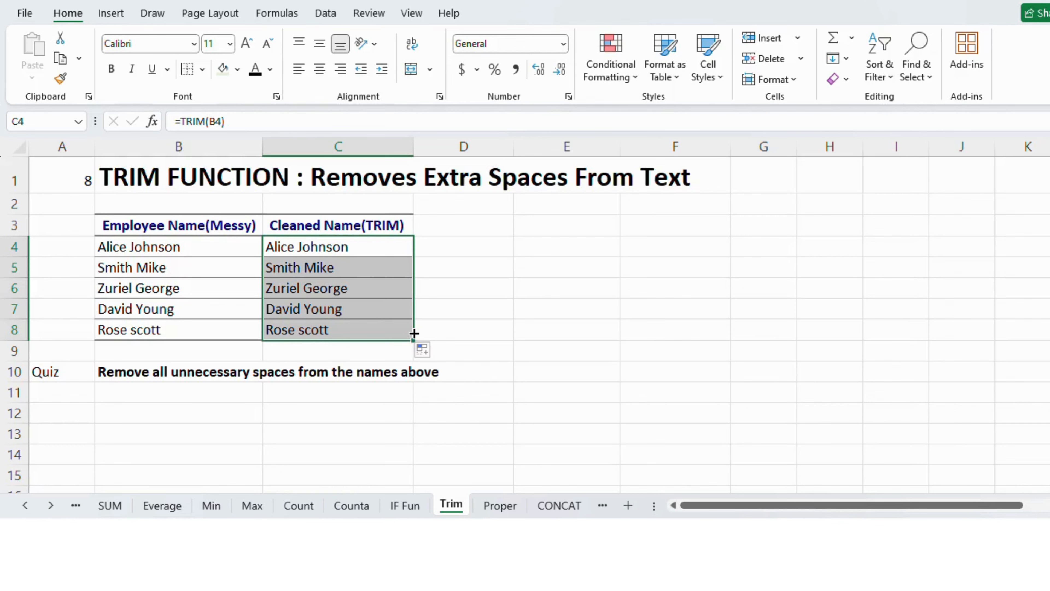
On the Proper sheet, enter =PROPER(B4) in C4 to capitalize the first employee's name and fill the formula down to C8.
left_click(505, 509)
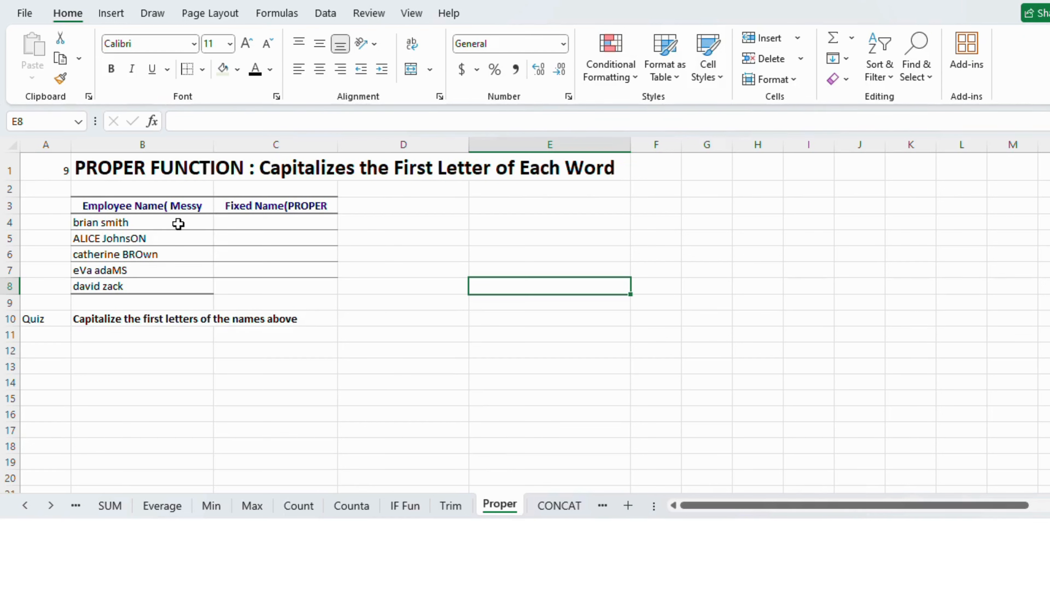
left_click(255, 225)
type("=")
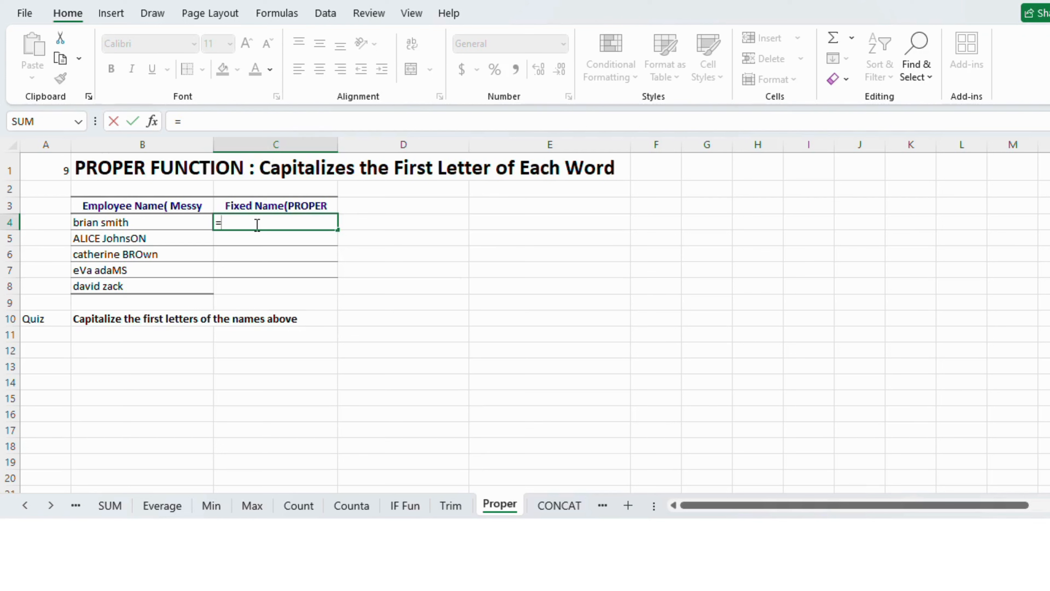
type("prop")
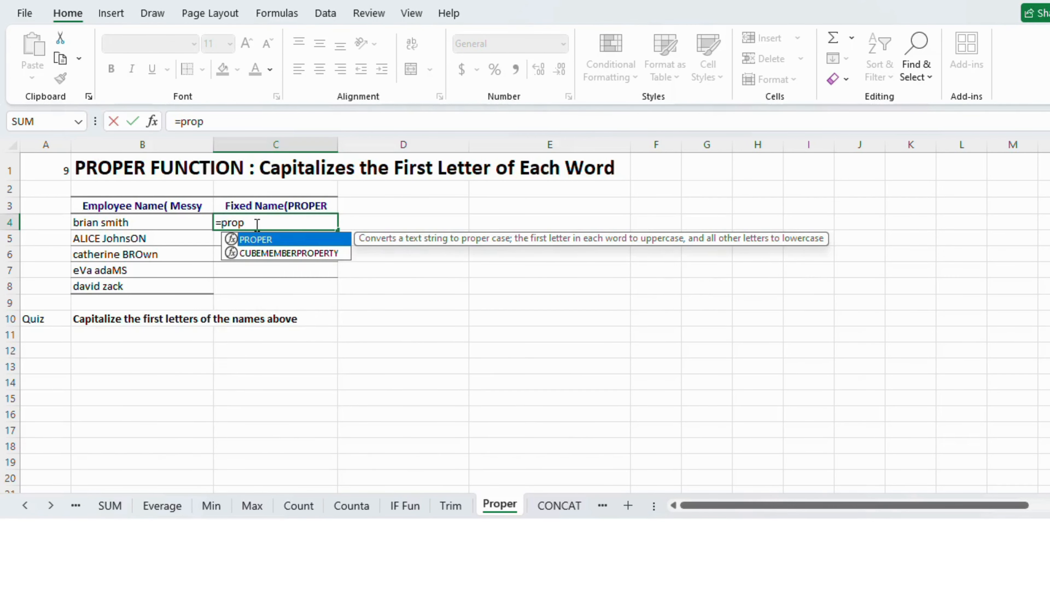
type("er")
key("Tab")
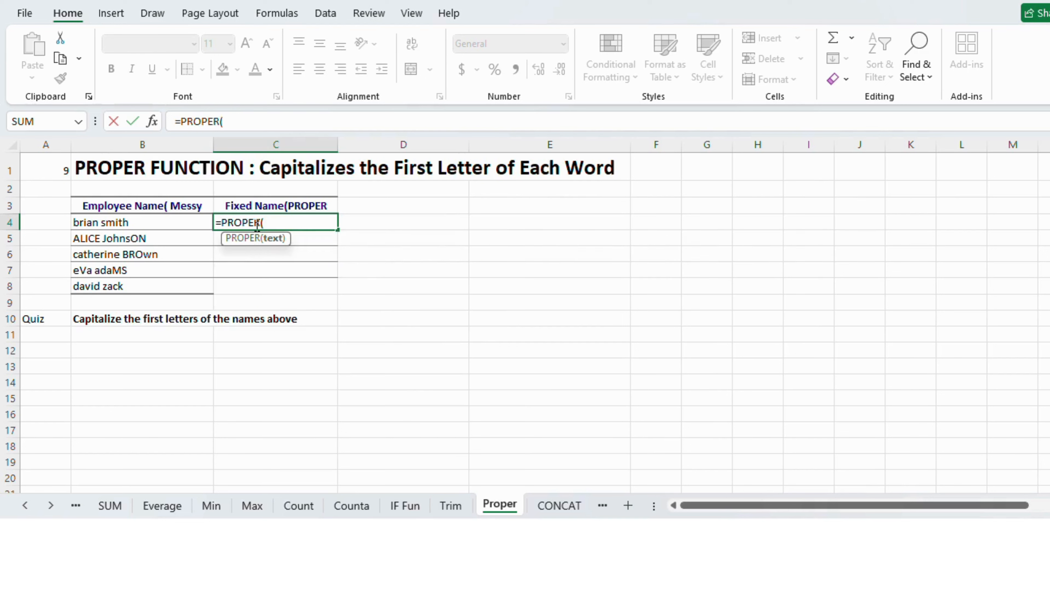
left_click(131, 221)
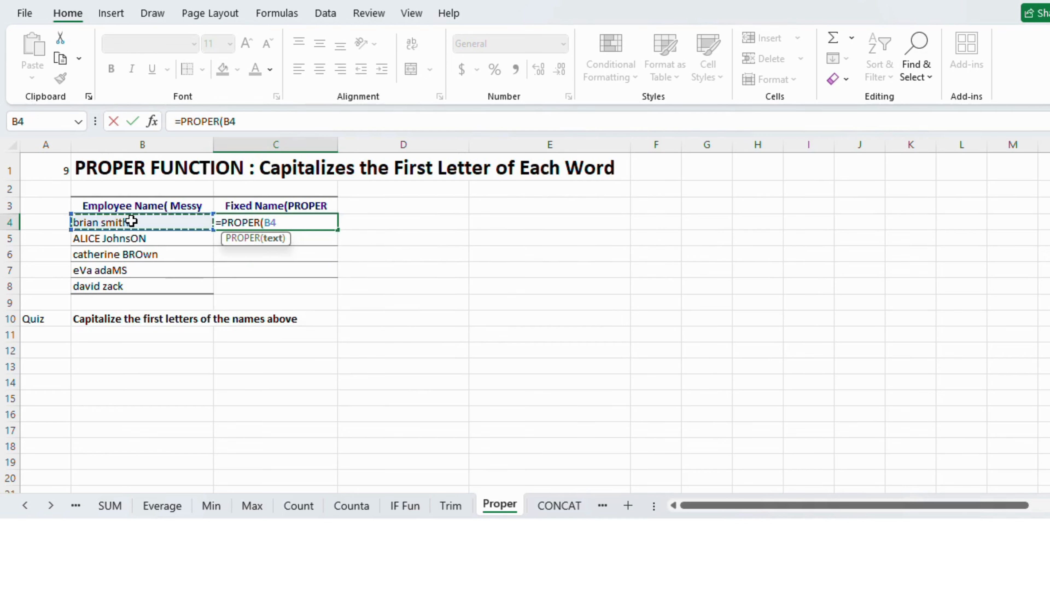
key("Return")
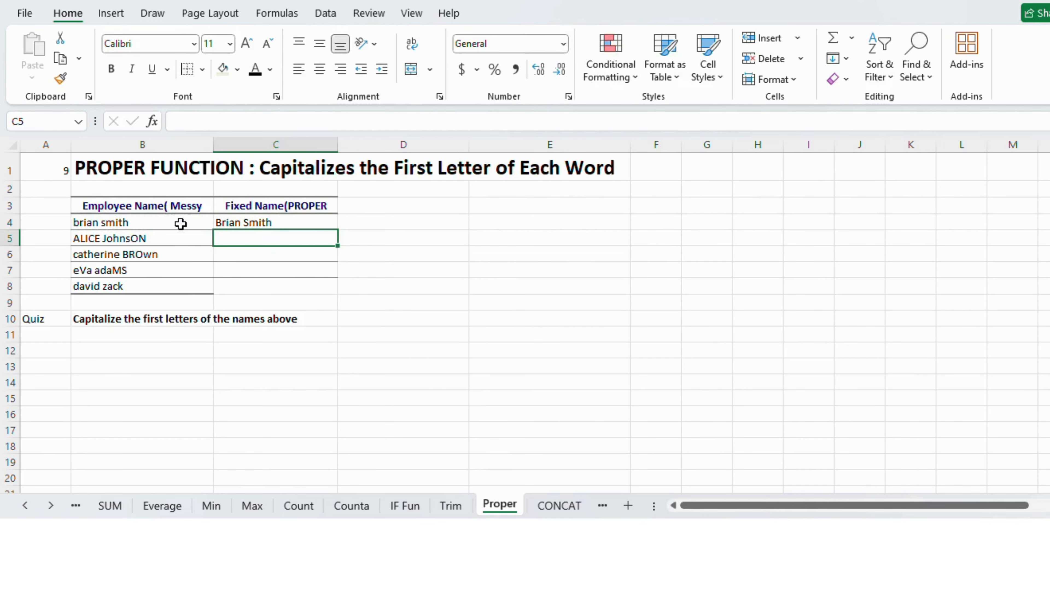
left_click(250, 221)
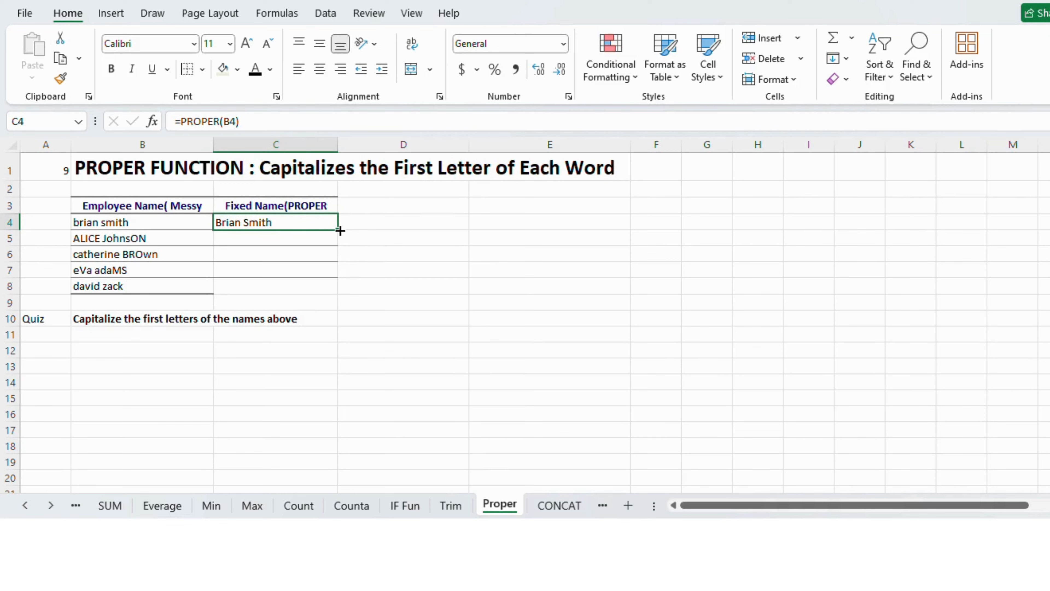
left_click_drag(340, 231, 340, 291)
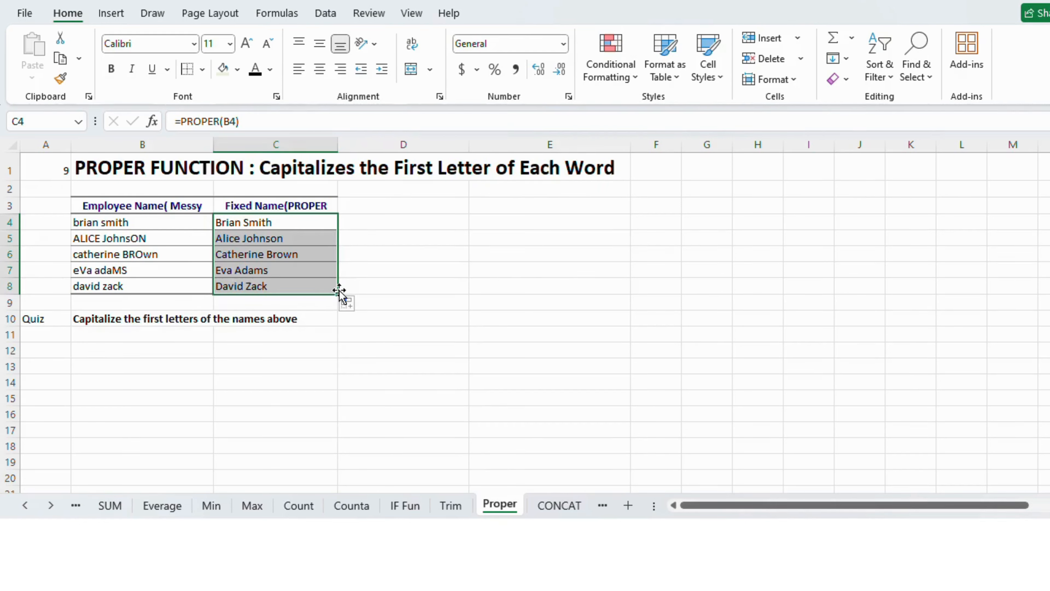
On the CONCAT sheet, enter =CONCAT(B4," ",C4) in E4 to join the first employee's names and fill the formula down to E8.
left_click(543, 512)
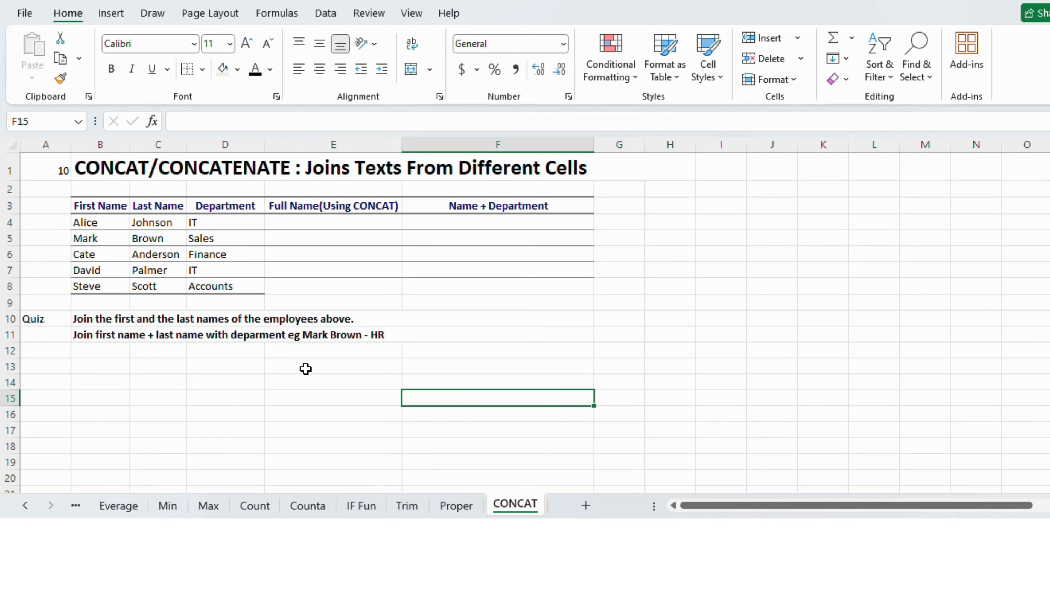
left_click(292, 368)
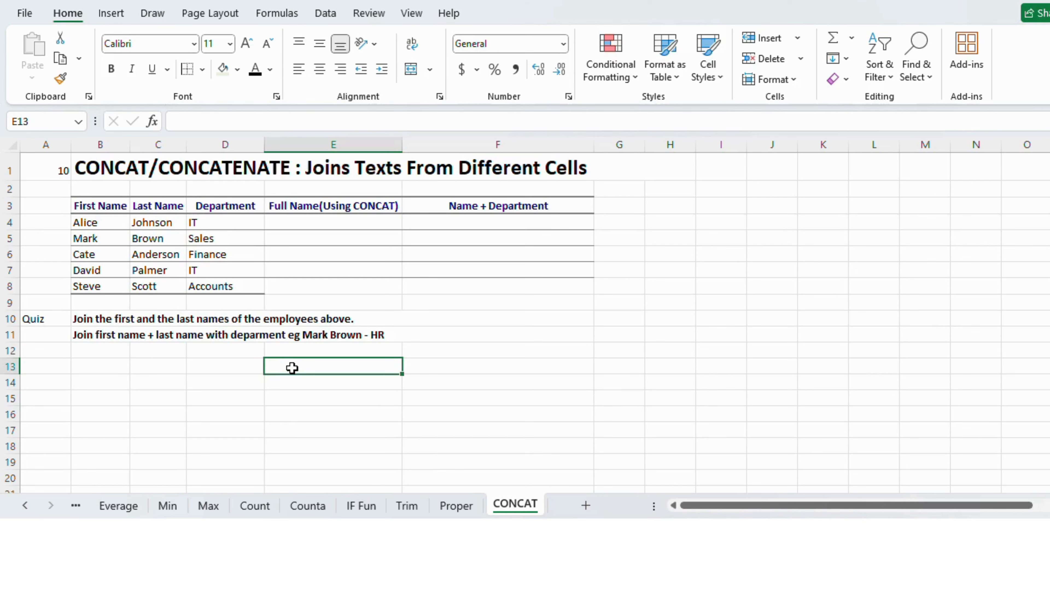
left_click(309, 220)
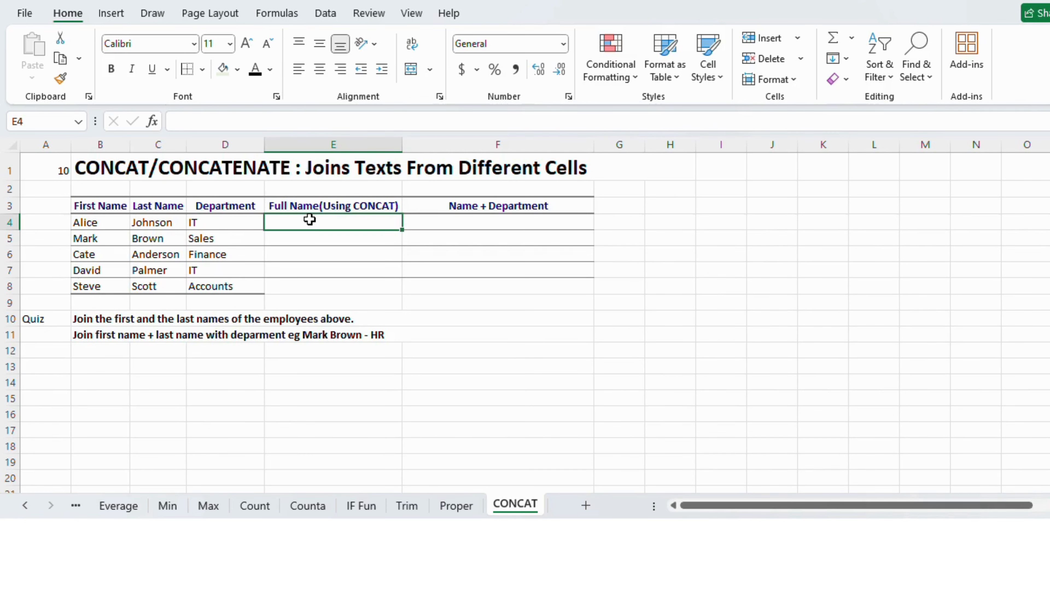
type("=")
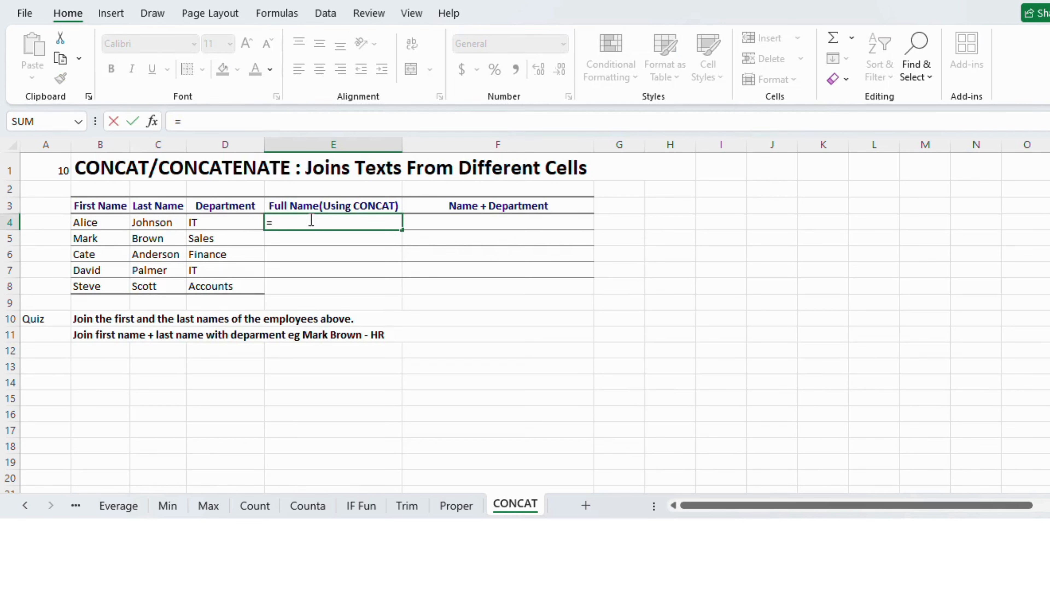
type("con")
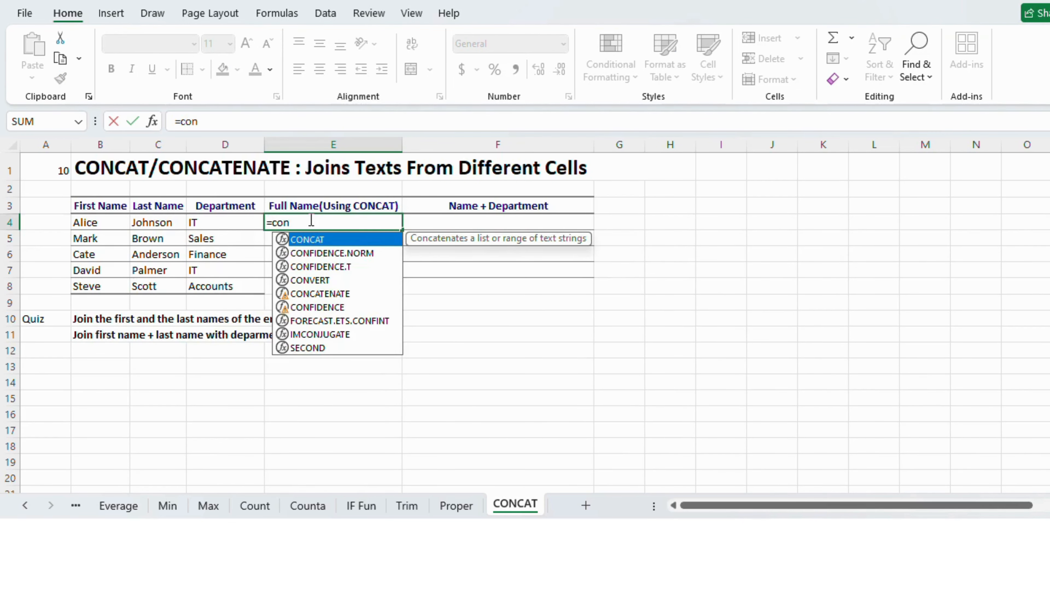
type("cat")
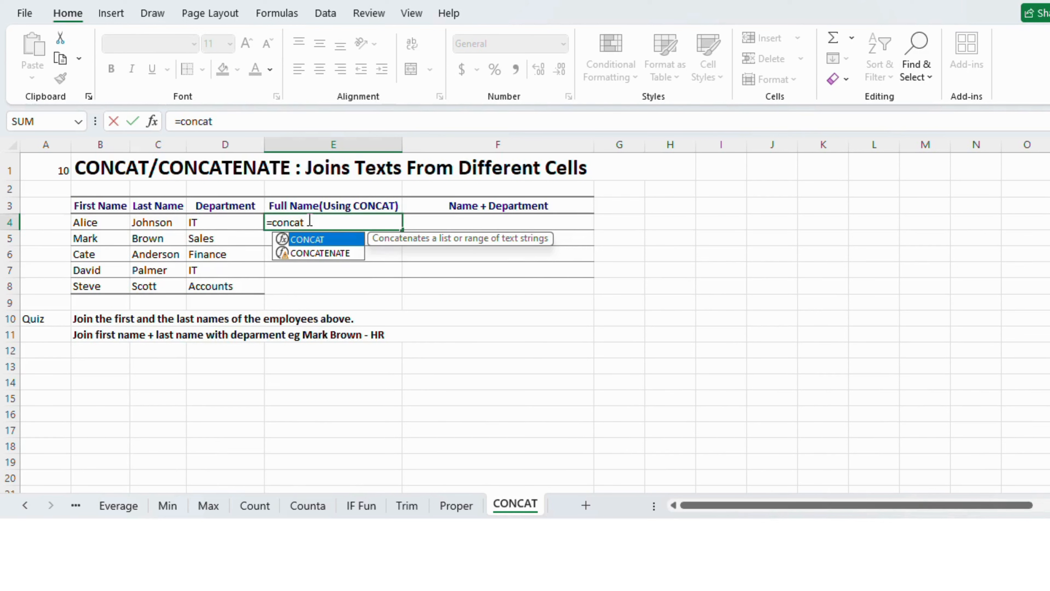
key("Tab")
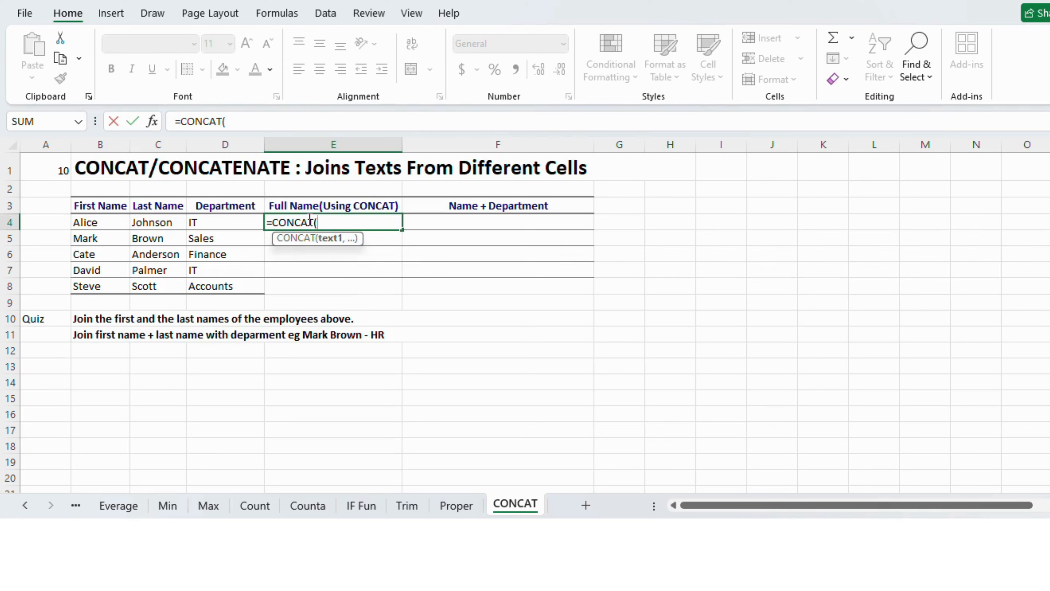
left_click(115, 226)
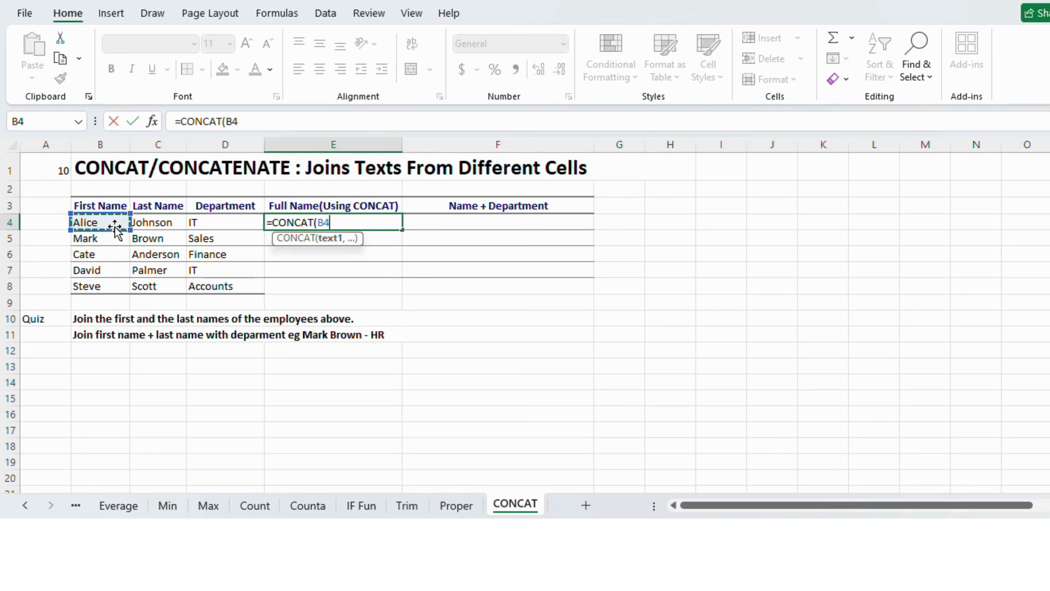
type(",")
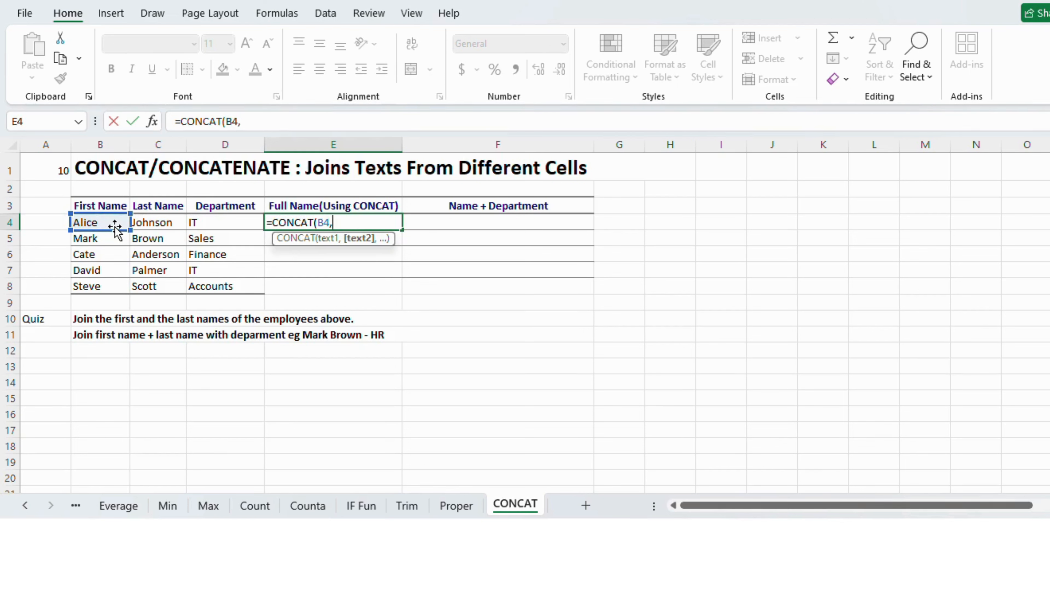
type("\" \",")
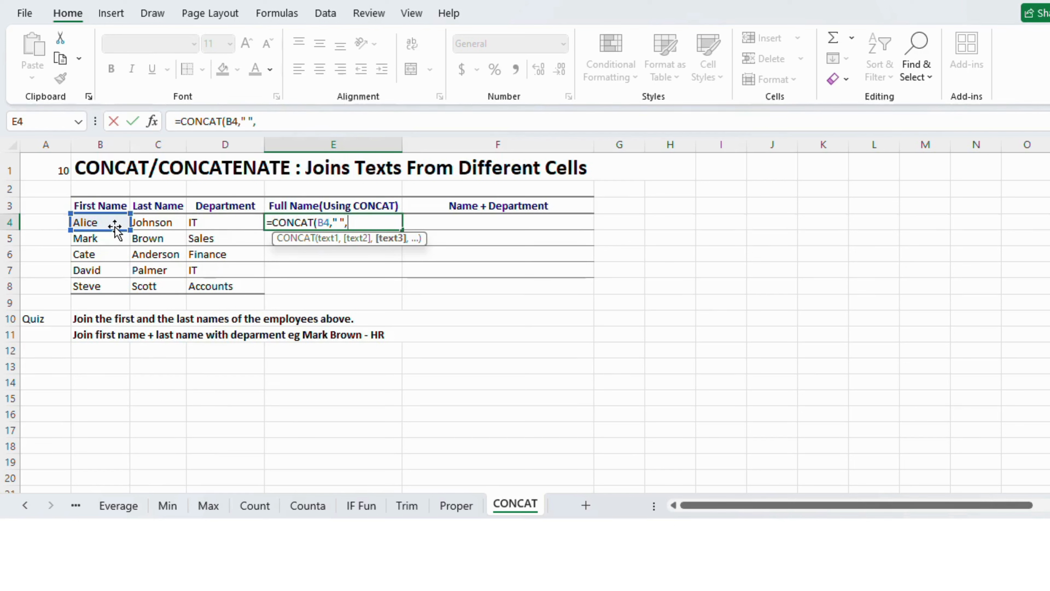
left_click(154, 219)
key("Return")
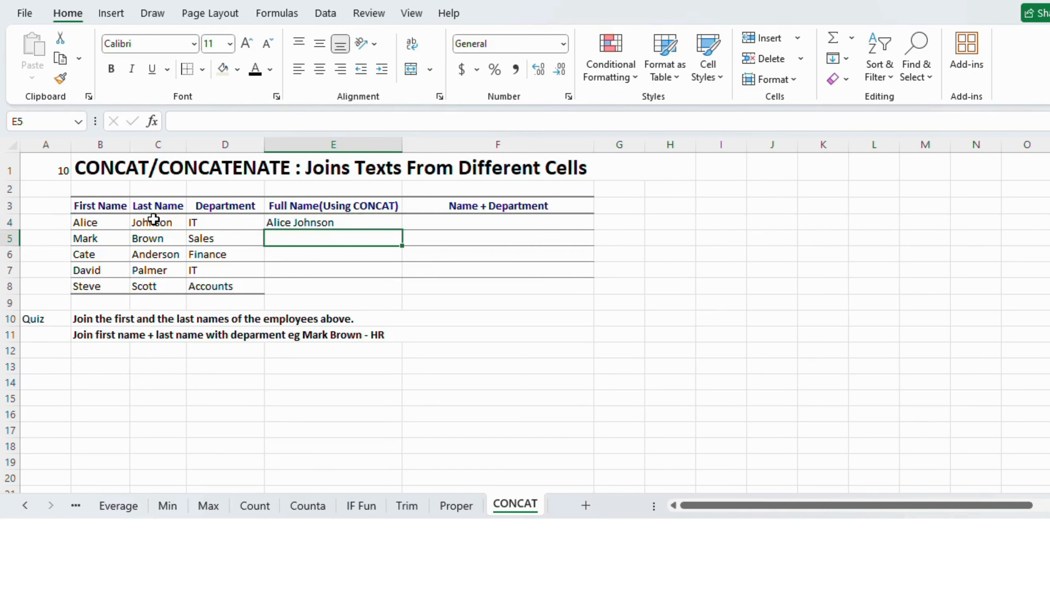
left_click(302, 222)
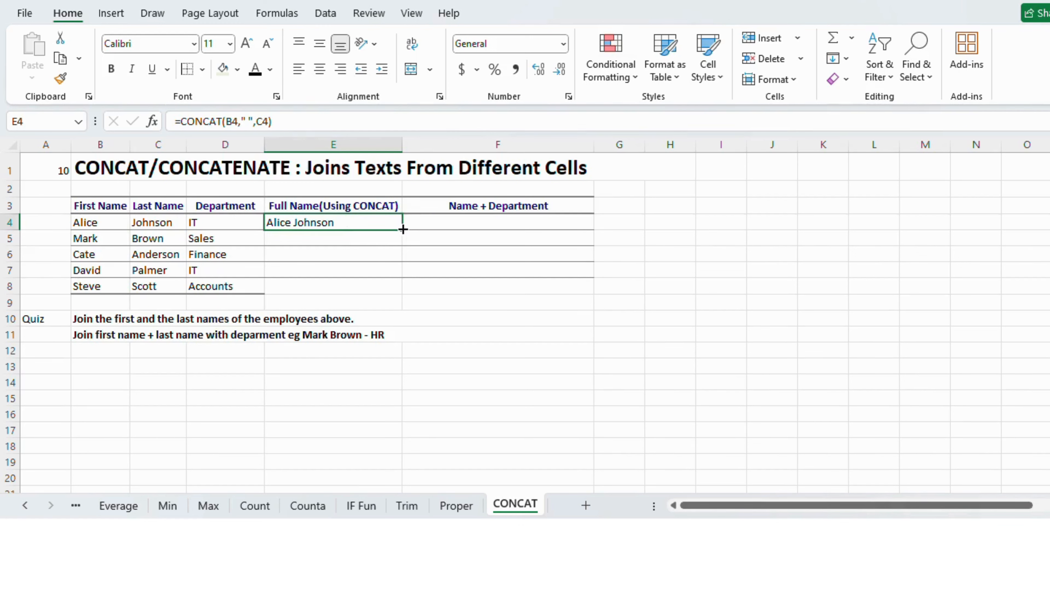
left_click_drag(402, 228, 404, 292)
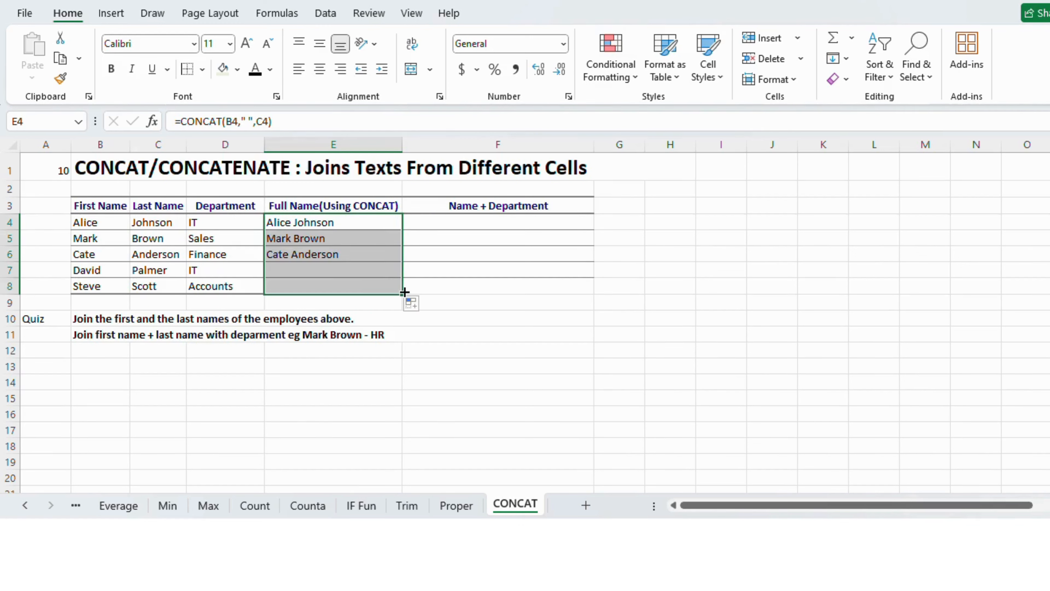
Enter =CONCAT(E4,"-",D4) in F4 to join the full name with the department and fill the formula down to F8.
left_click(463, 222)
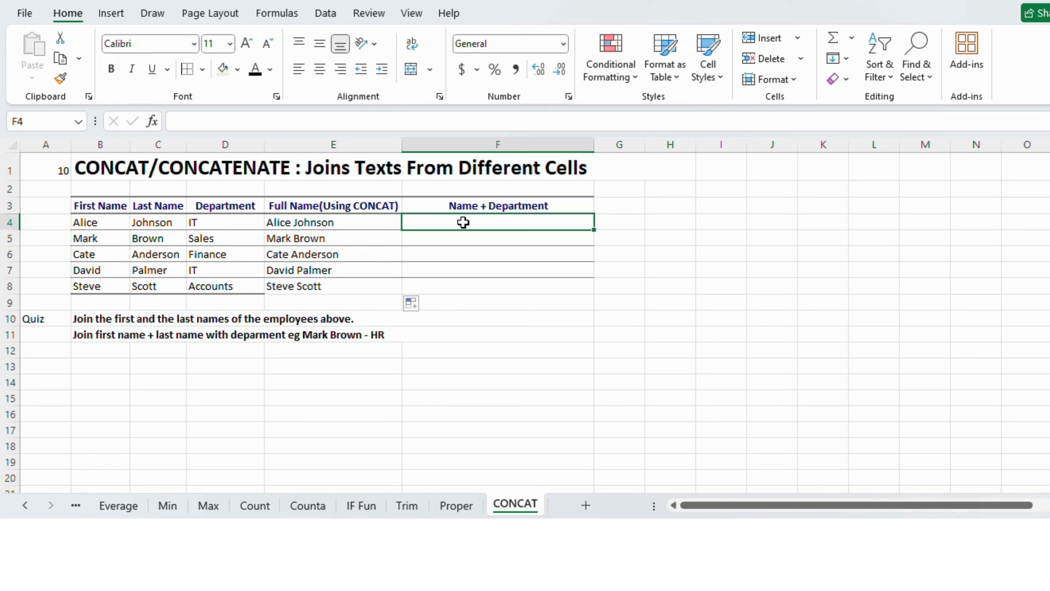
type("=")
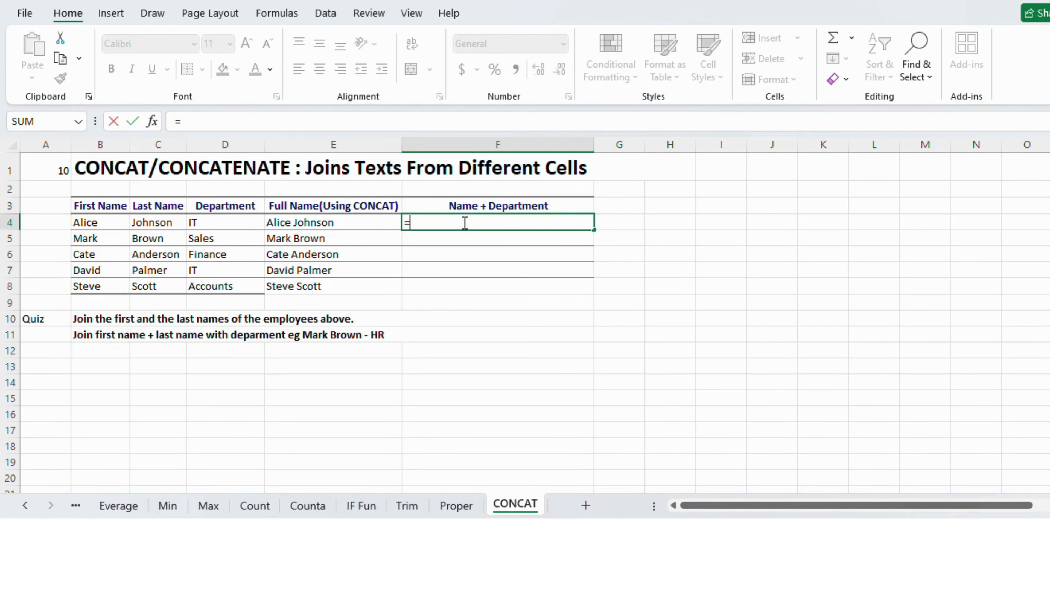
type("c")
type("n")
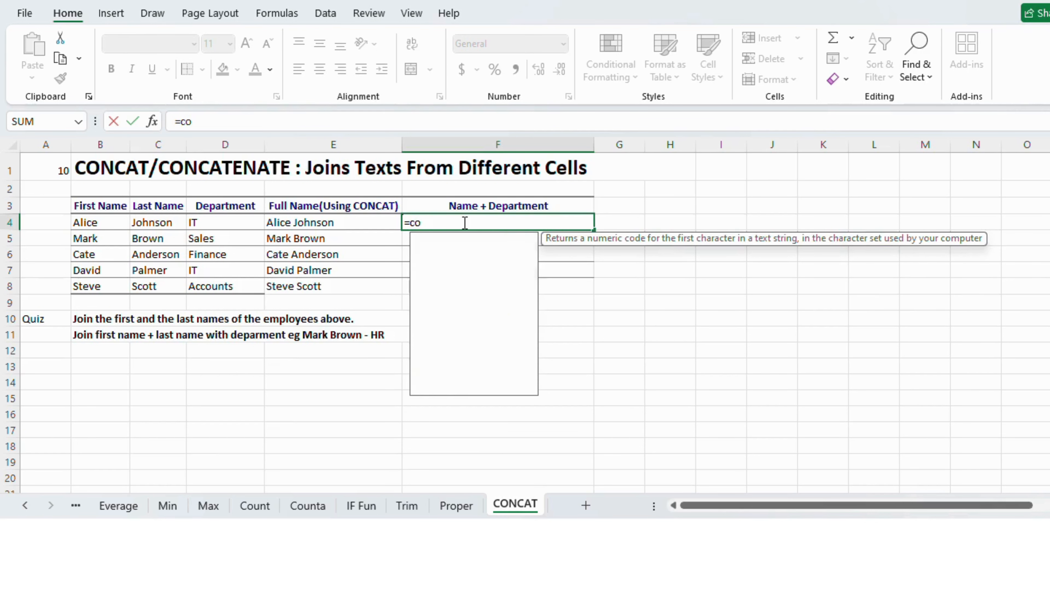
key("Tab")
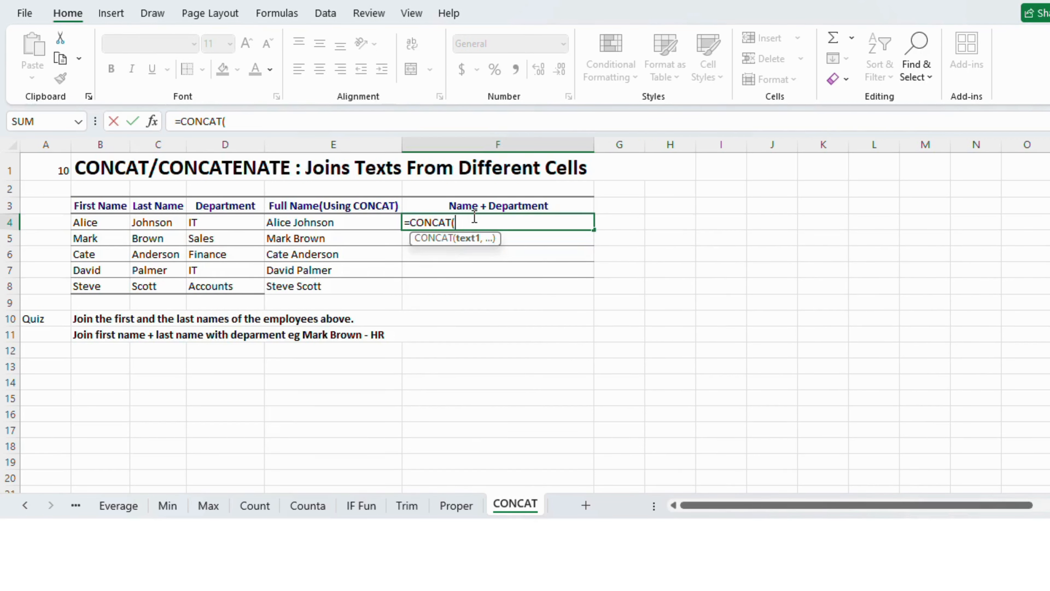
left_click(322, 226)
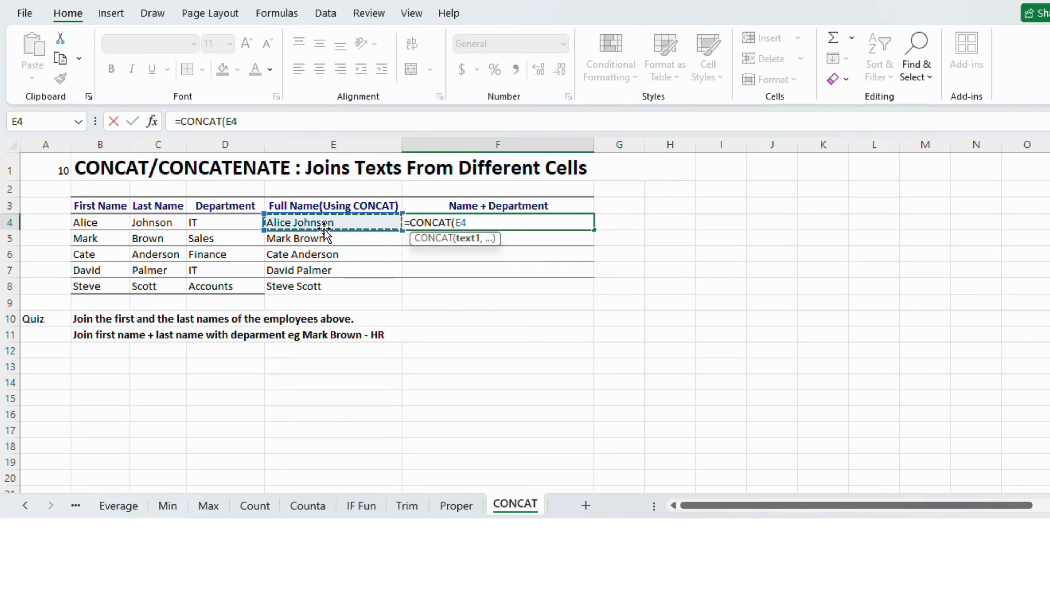
type(",")
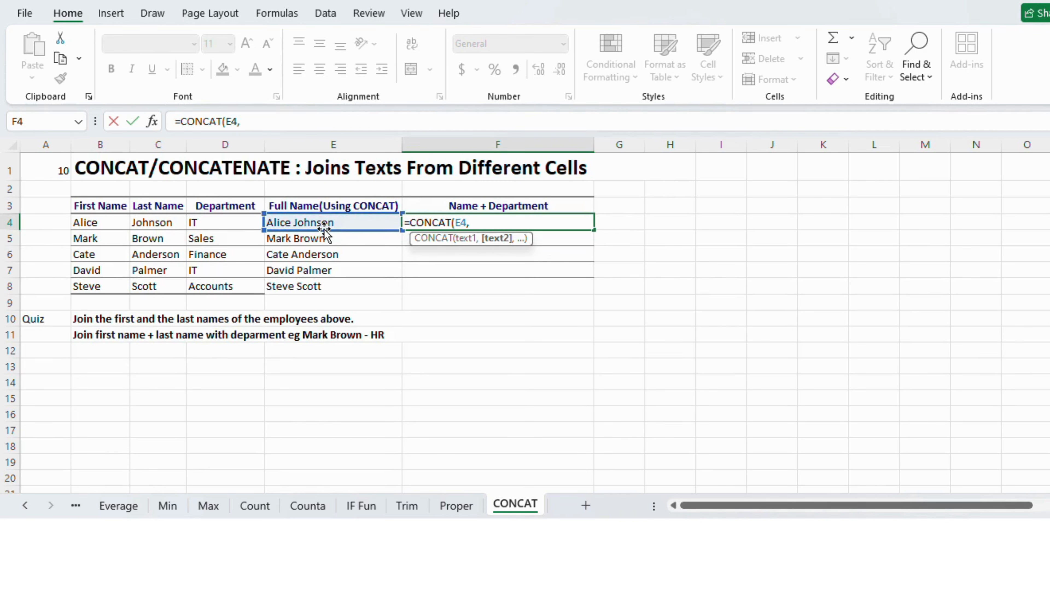
type("\"-\",")
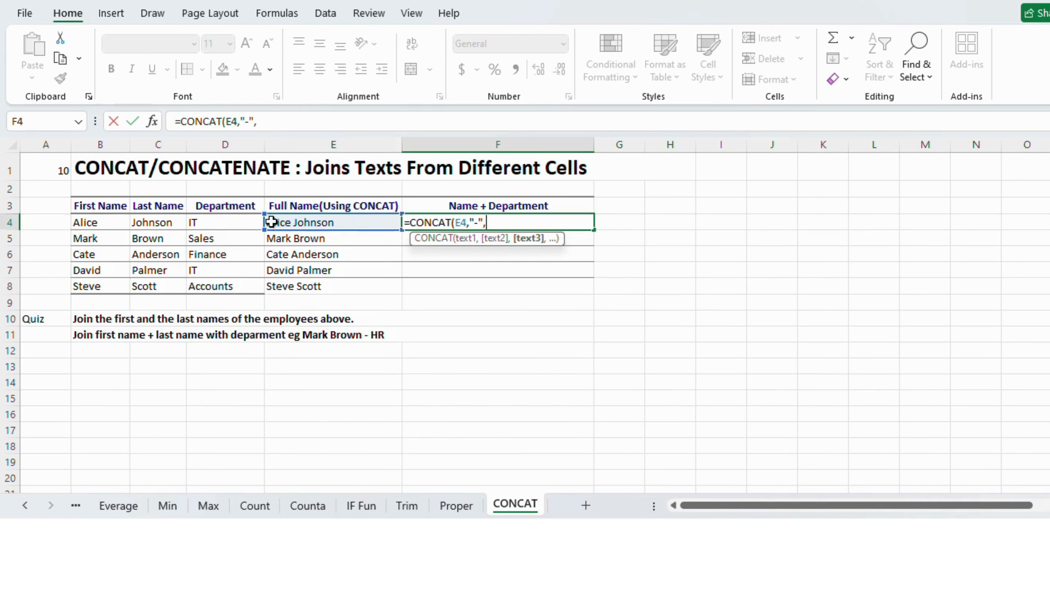
left_click(247, 224)
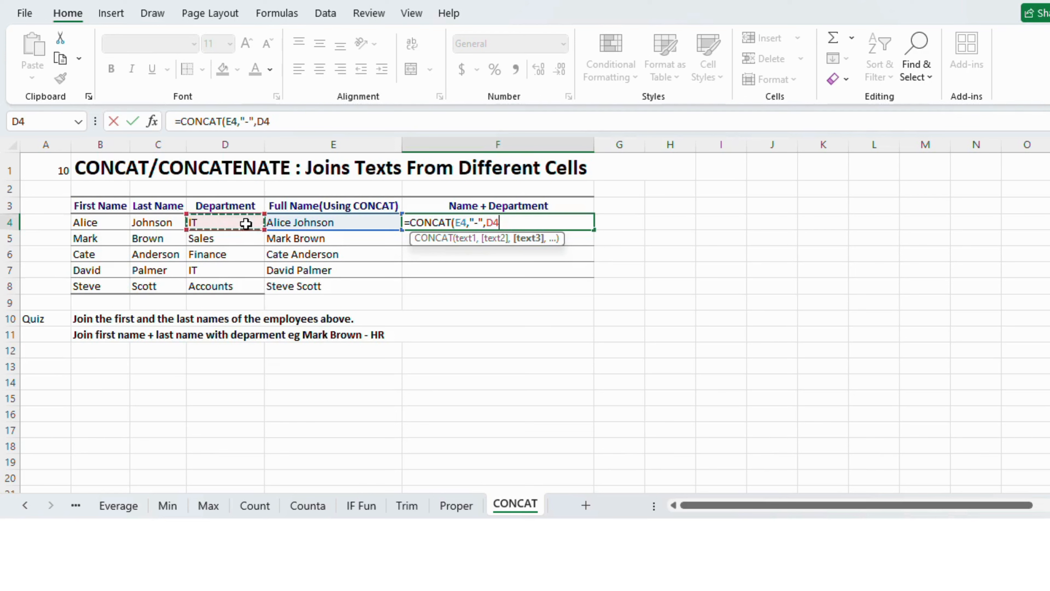
key("Return")
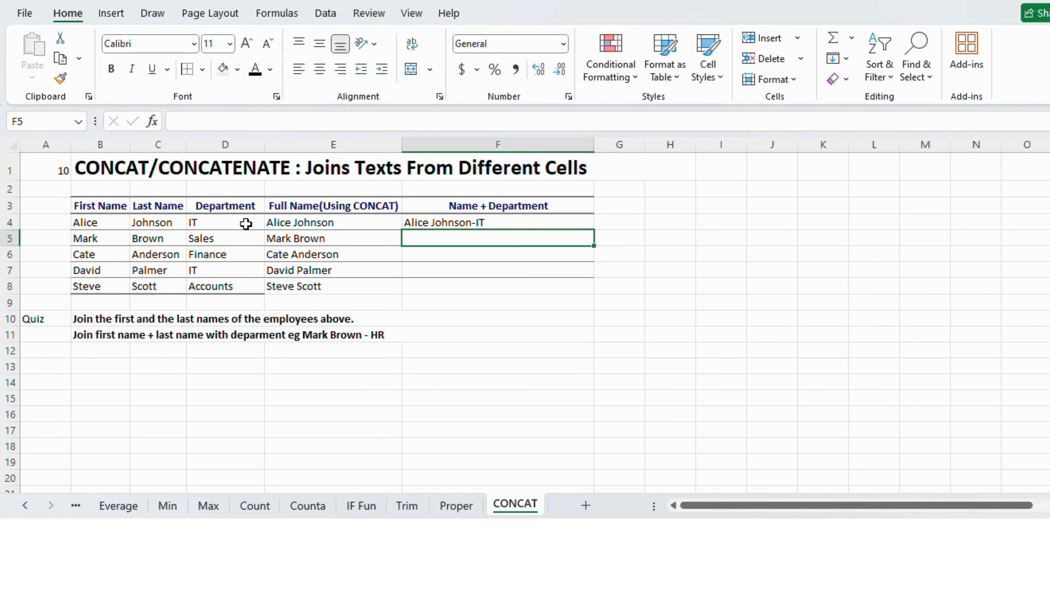
left_click(454, 220)
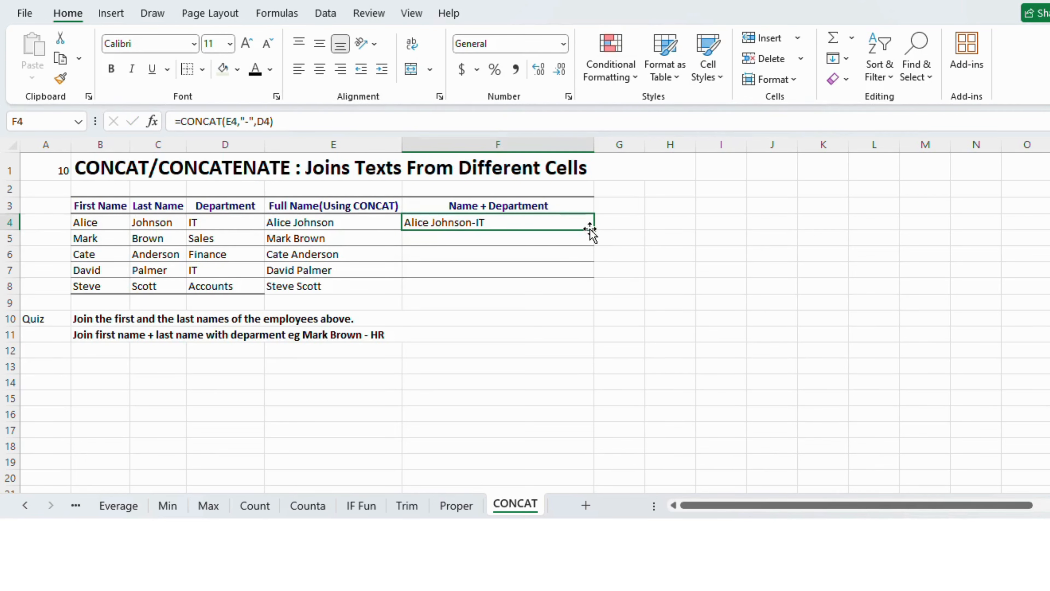
left_click_drag(595, 232, 602, 291)
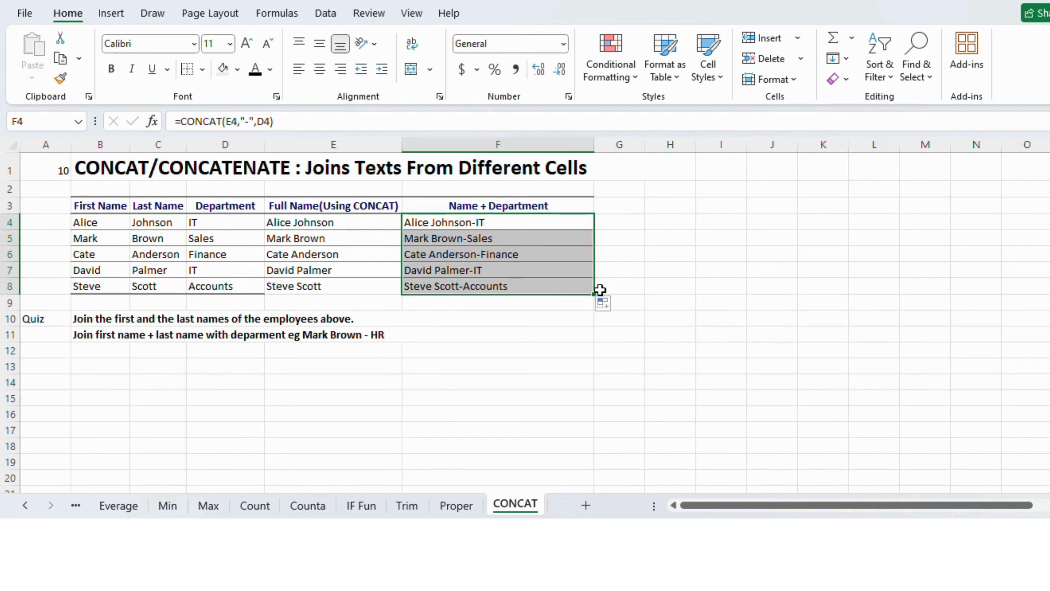